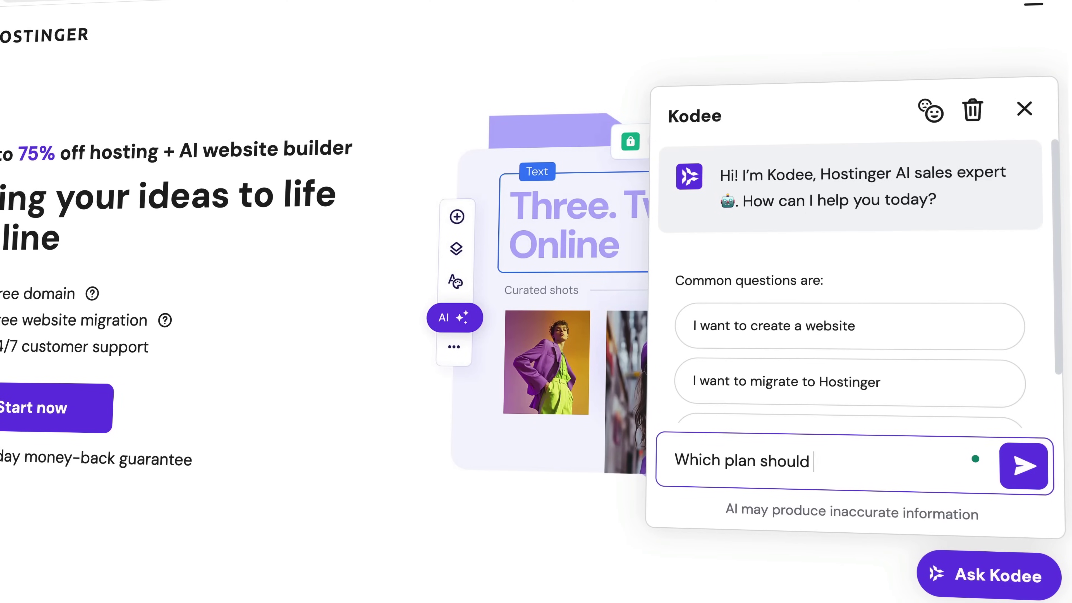
Type a question into Kodee's chat asking which plan to choose for a domain
type("I choose?")
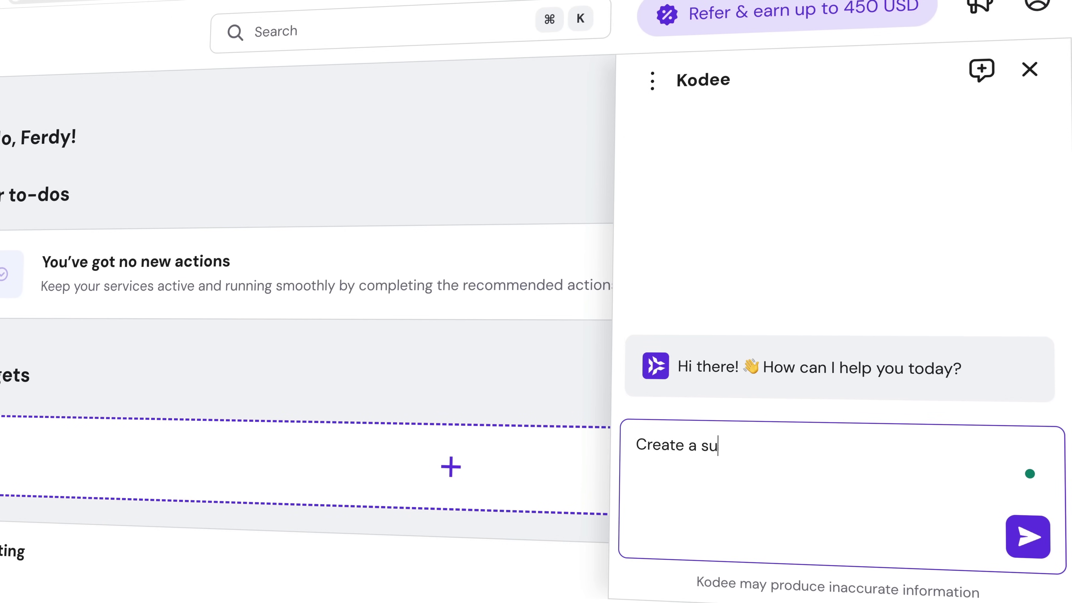
type("bdomain")
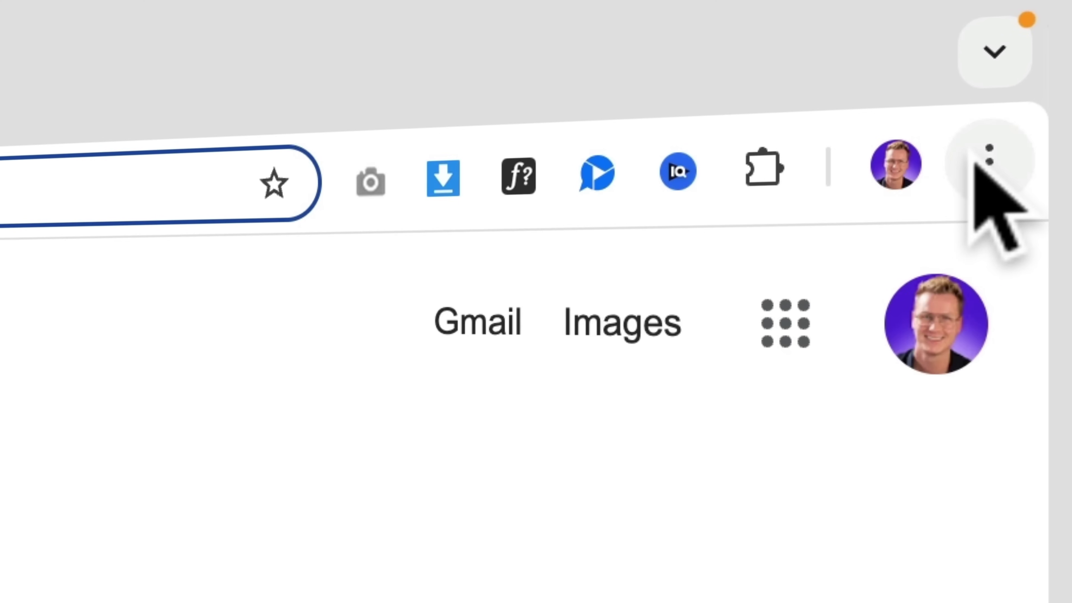
Open webhosting72.com in a new Incognito window, continue to Hostinger's offer page and accept cookies
left_click(971, 163)
left_click(667, 399)
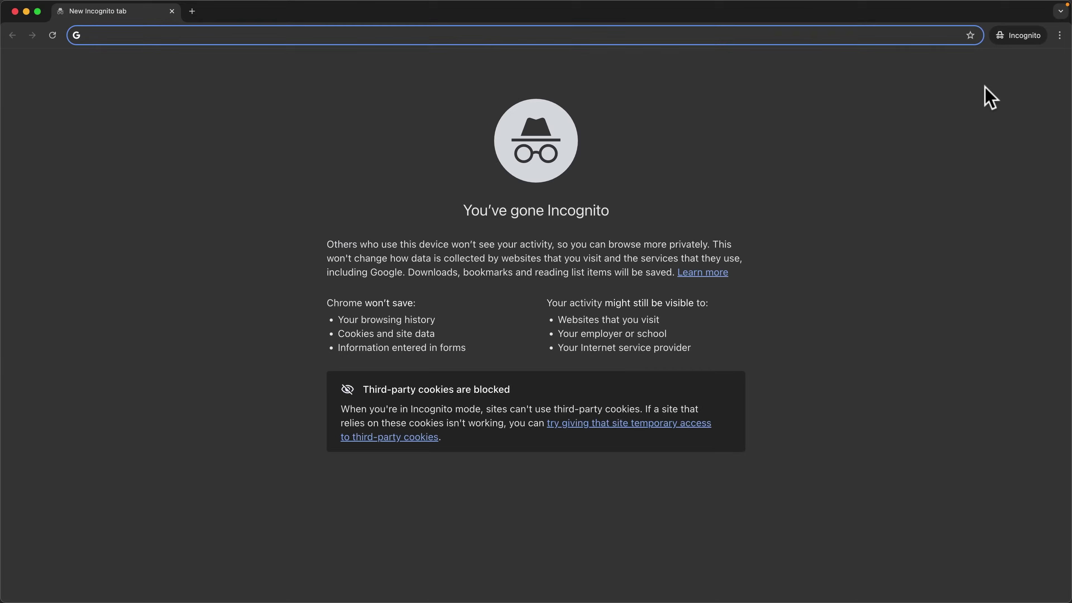
type("webhosting72")
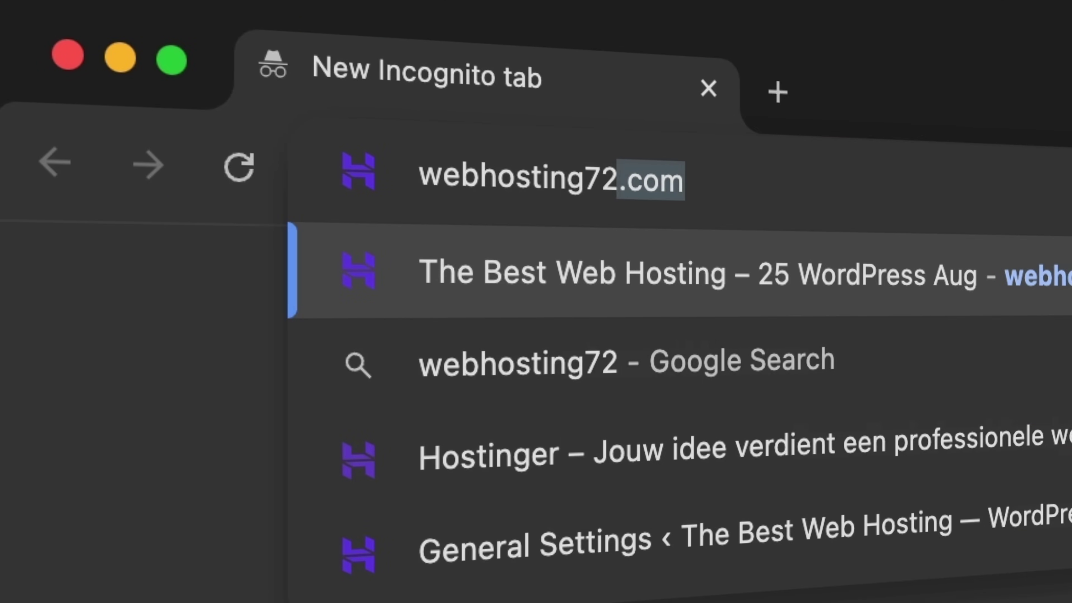
type(".com")
key("Return")
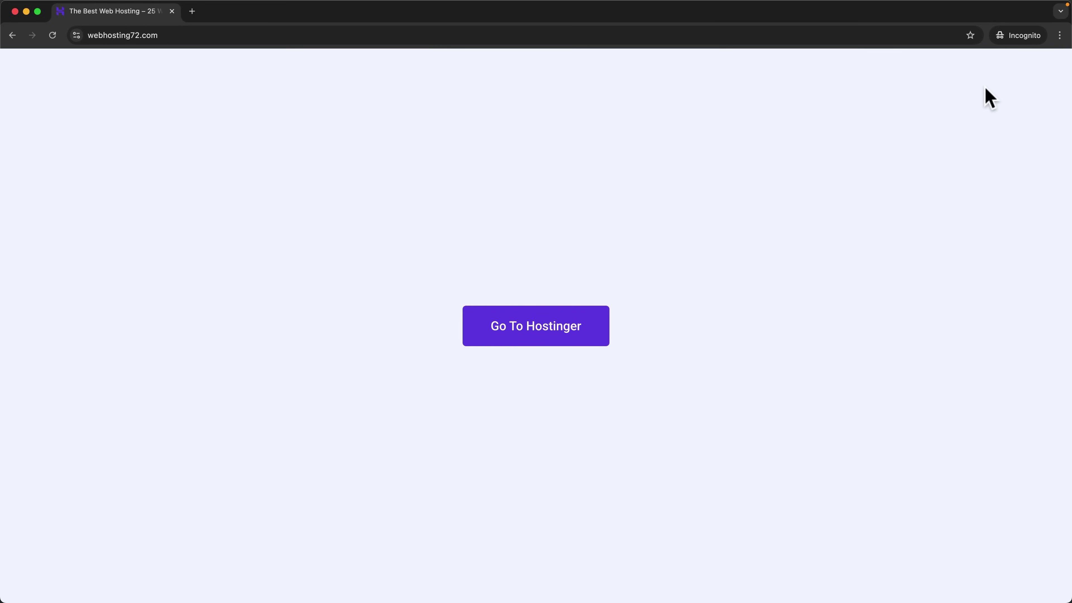
left_click(575, 331)
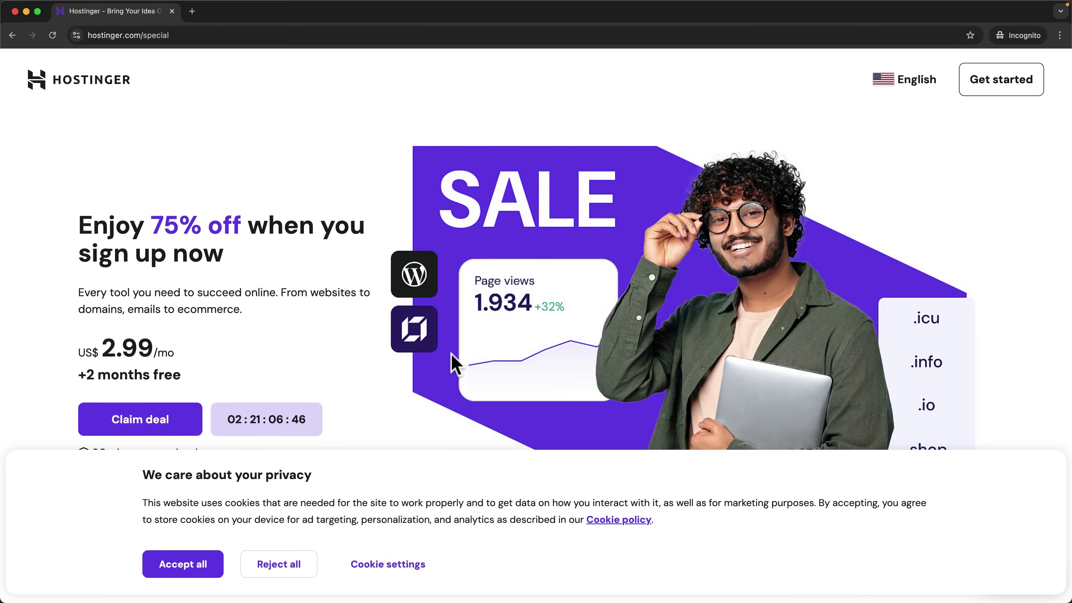
left_click(182, 564)
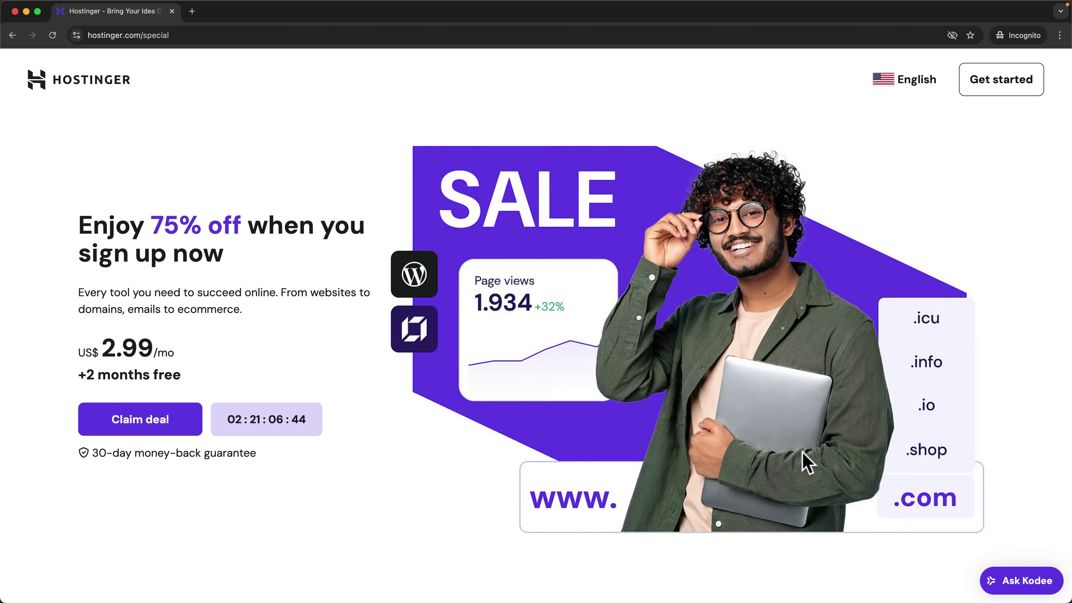
Ask Kodee for the best plan for a 200+ product WooCommerce store and open its Business cart link
left_click(1024, 582)
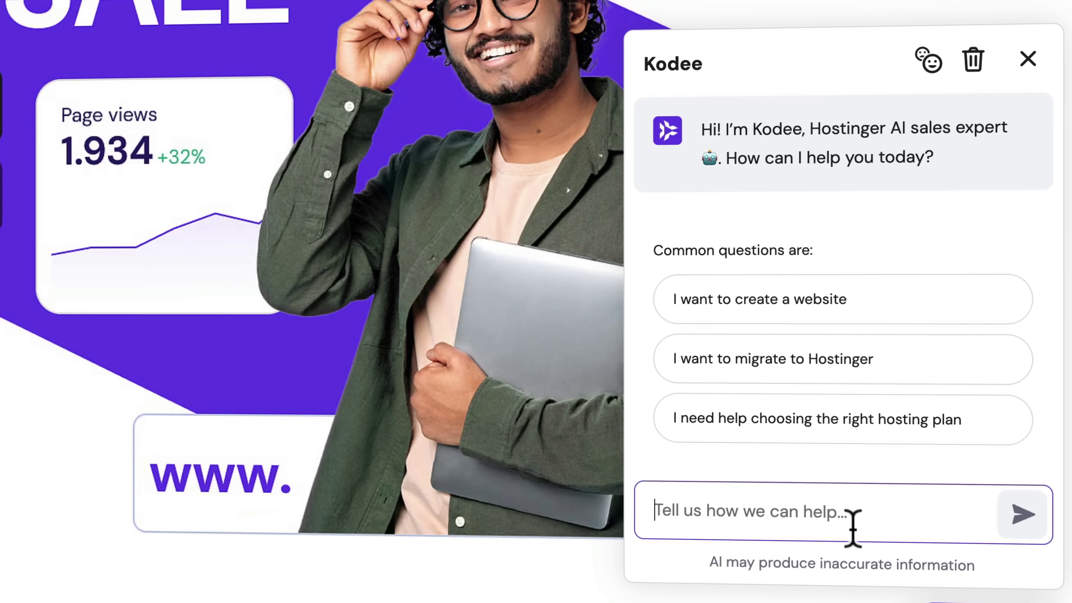
type("I")
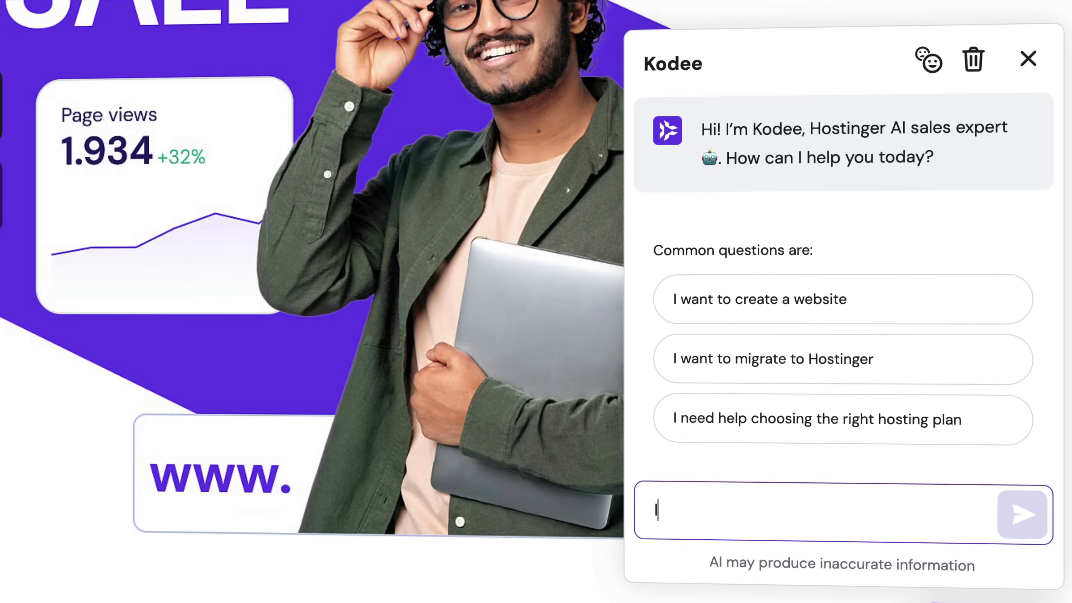
type(" want to sell")
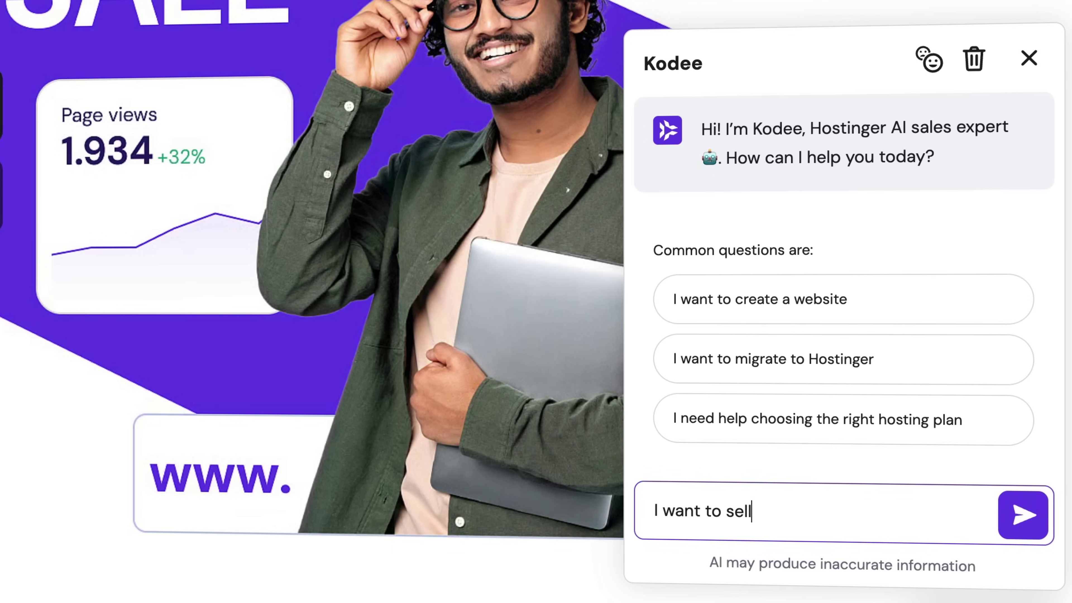
type(" product us")
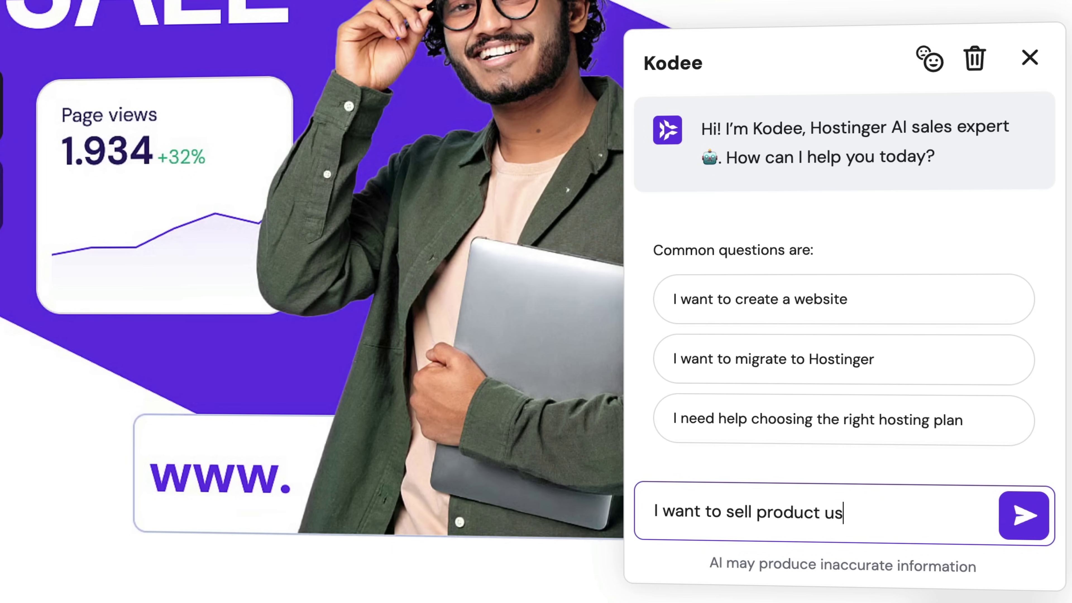
type("ing WooCommerce. 200+ pr")
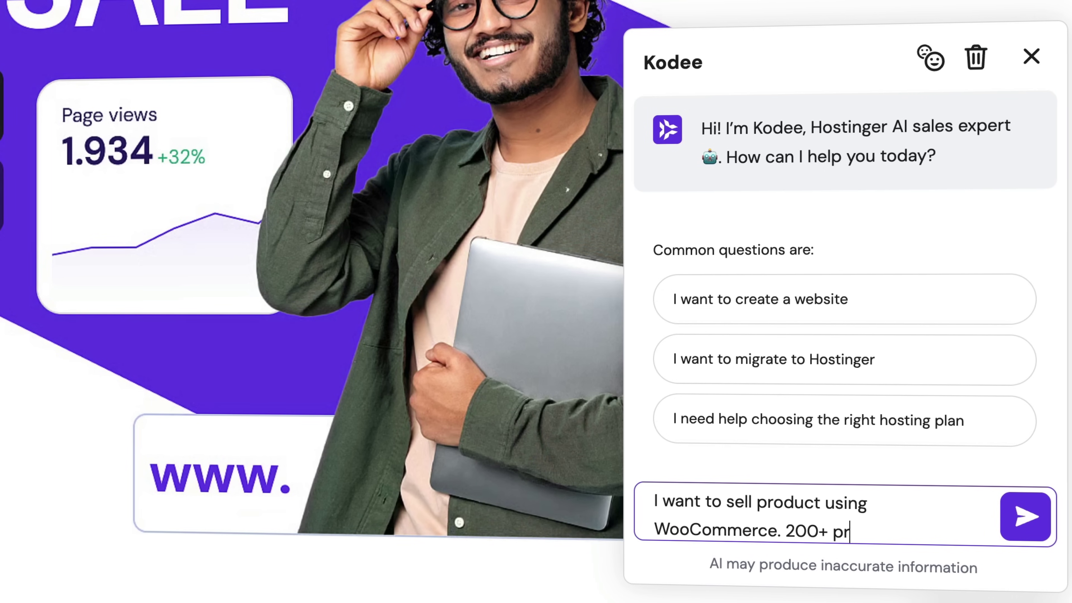
type("oducts. Which pla")
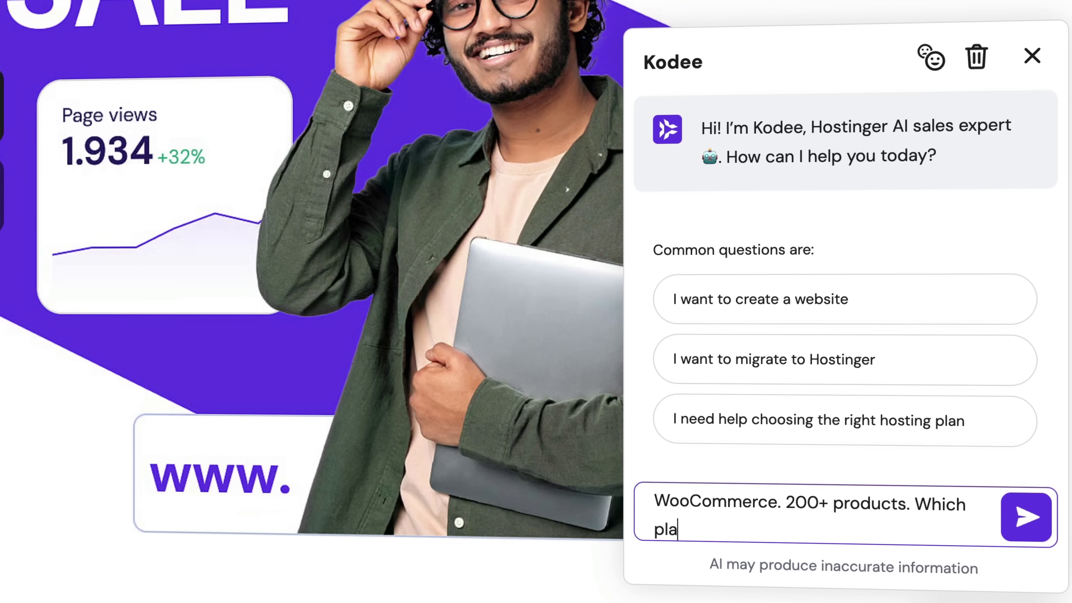
type("n is best for me?")
key("Return")
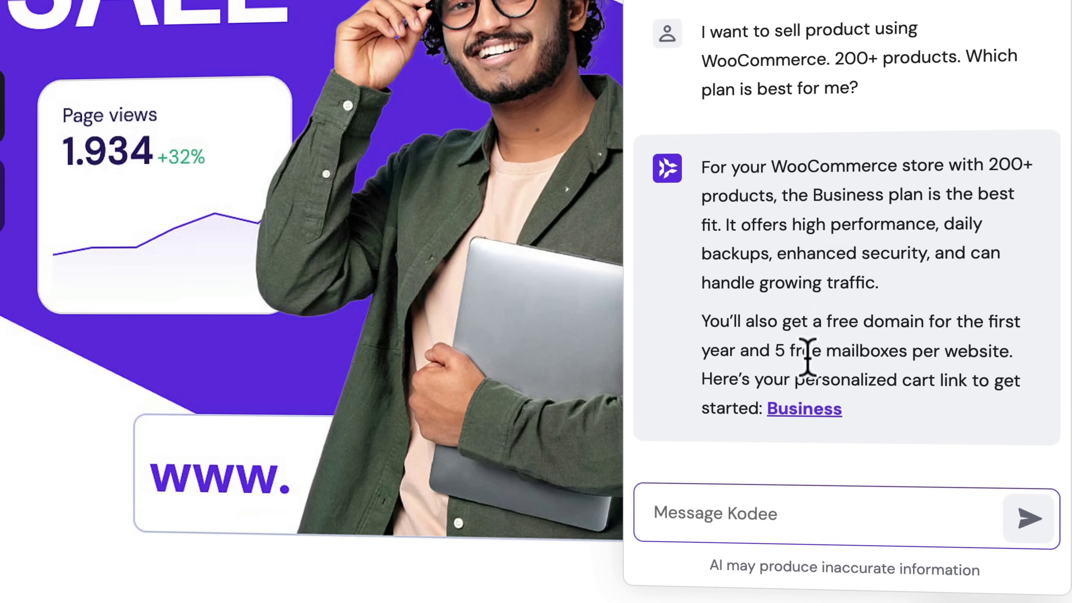
left_click(806, 409)
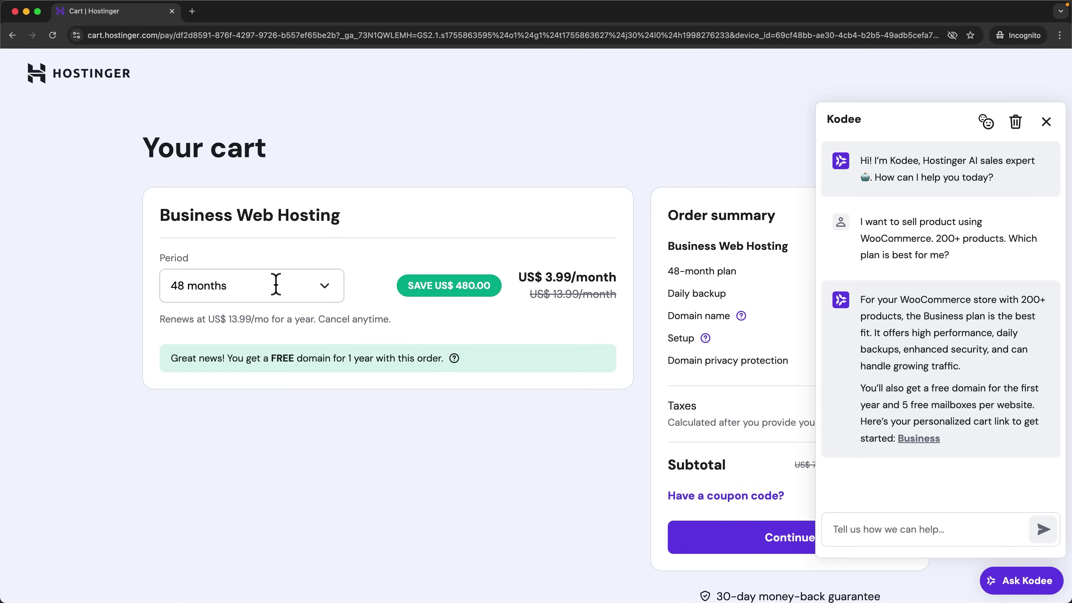
Ask Kodee why to choose Cloud hosting and read its answer
left_click(881, 533)
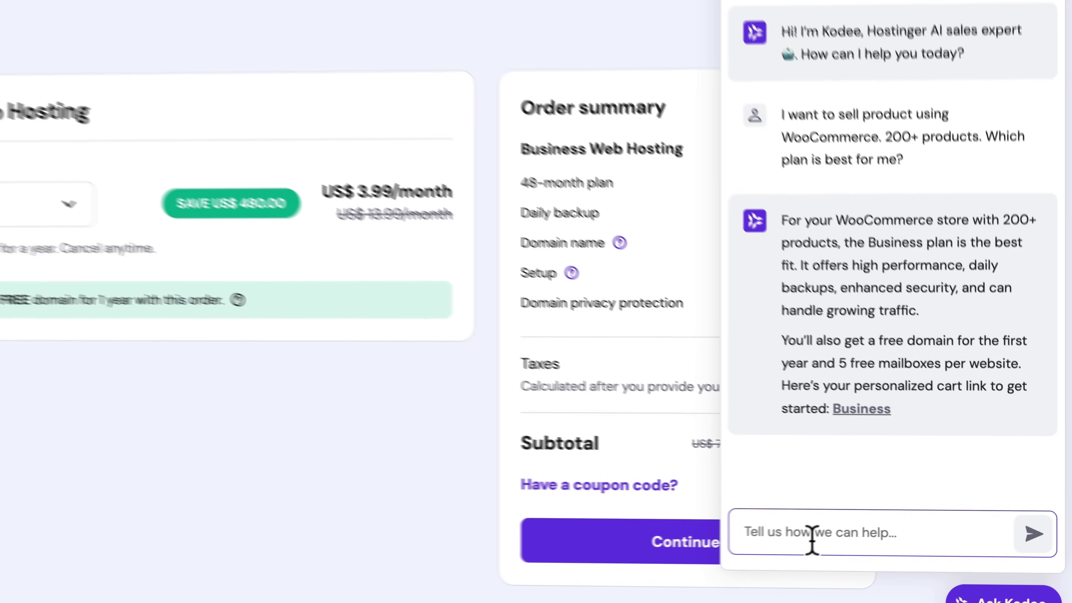
type("Why should I go for")
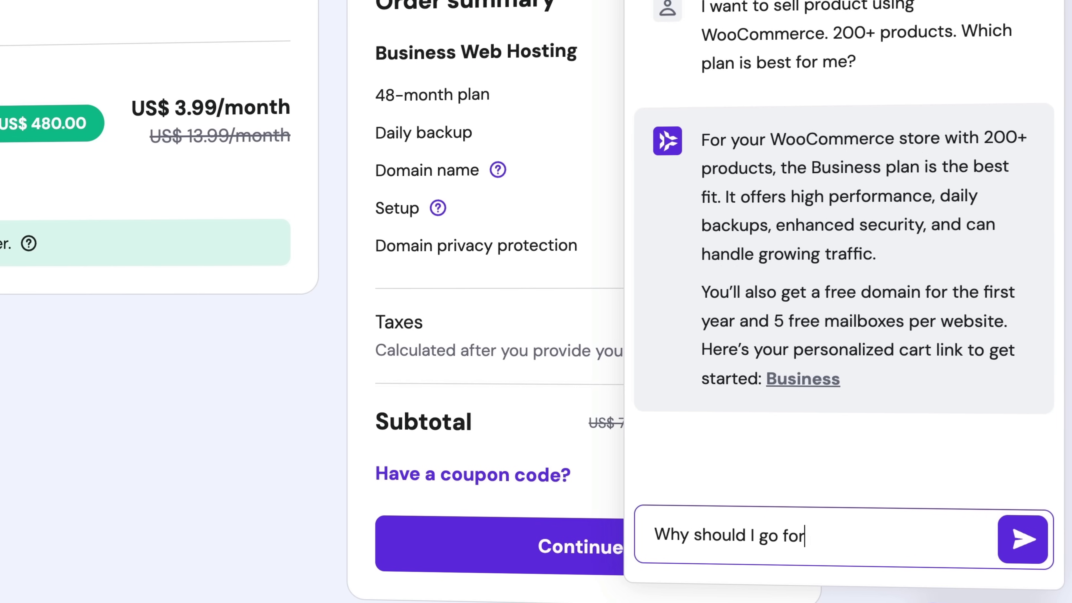
key("Return")
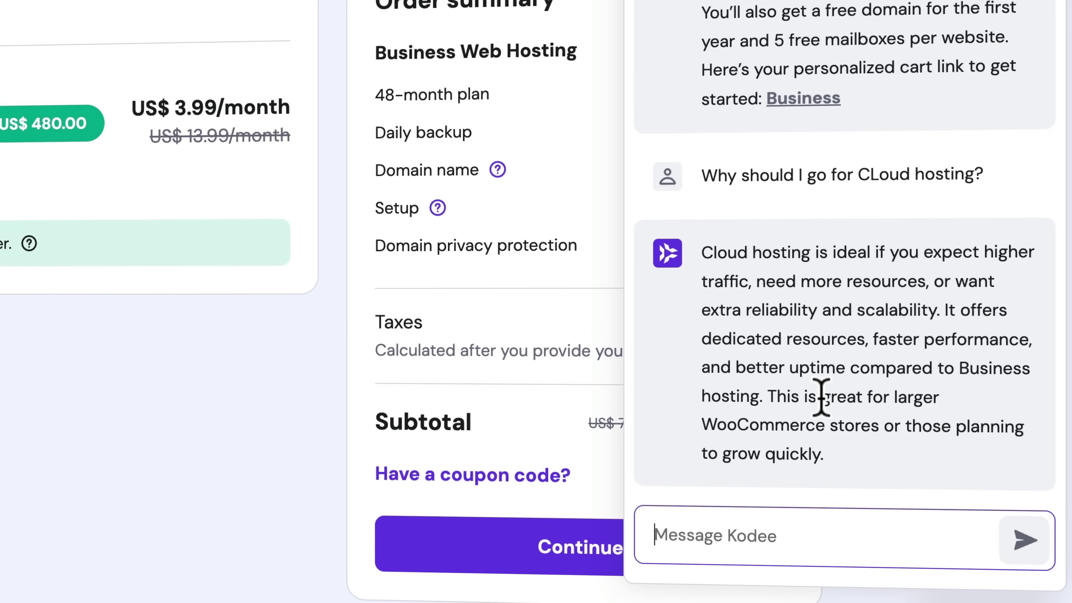
left_click_drag(777, 397, 916, 441)
left_click(916, 441)
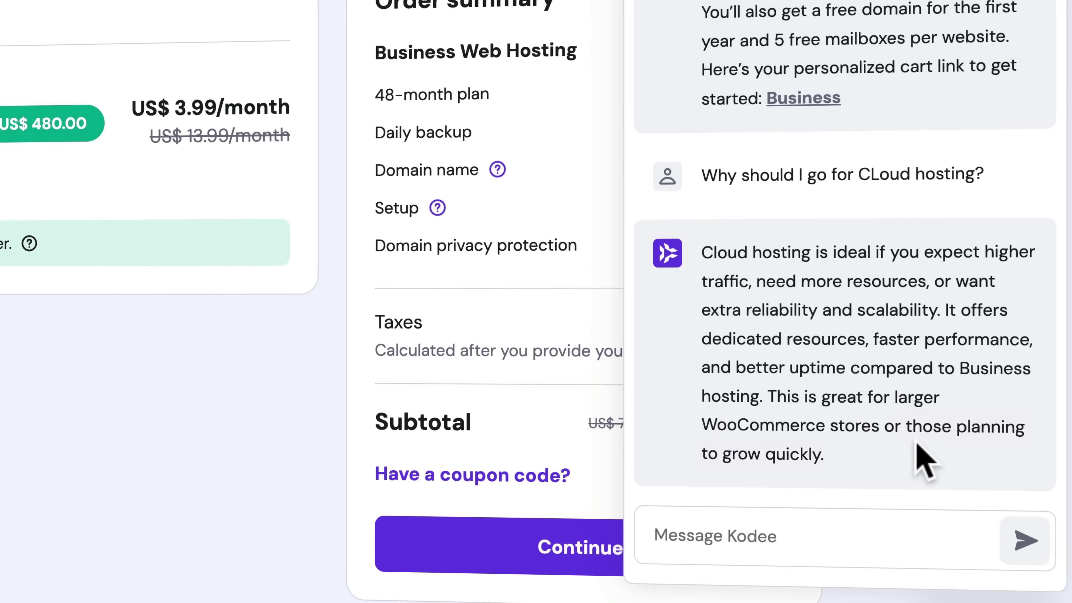
Send a follow-up asking whether the plan can be upgraded later
left_click(809, 536)
type("Cn")
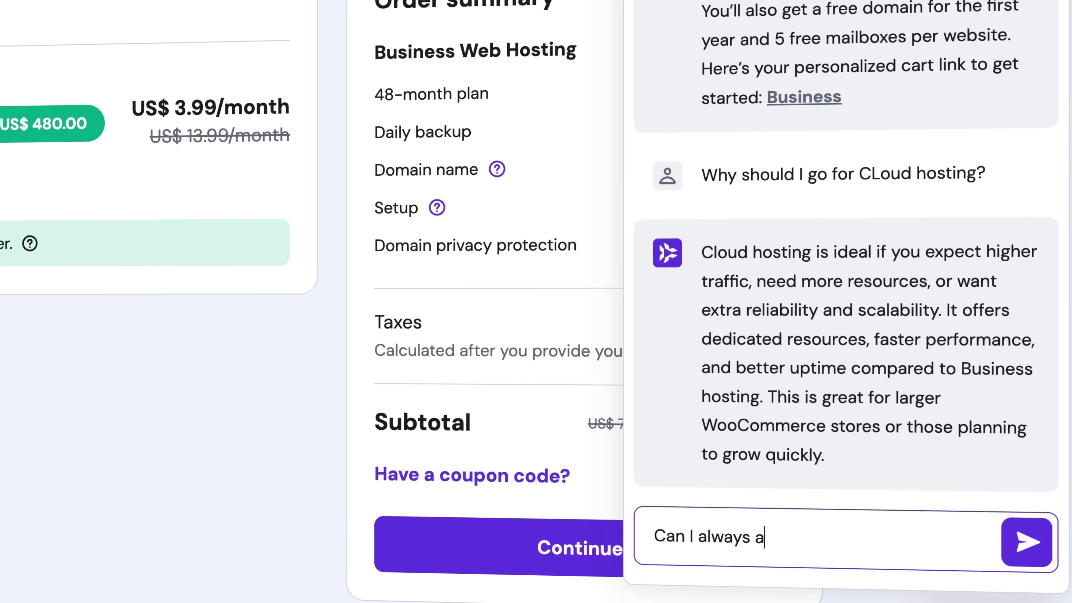
type("later")
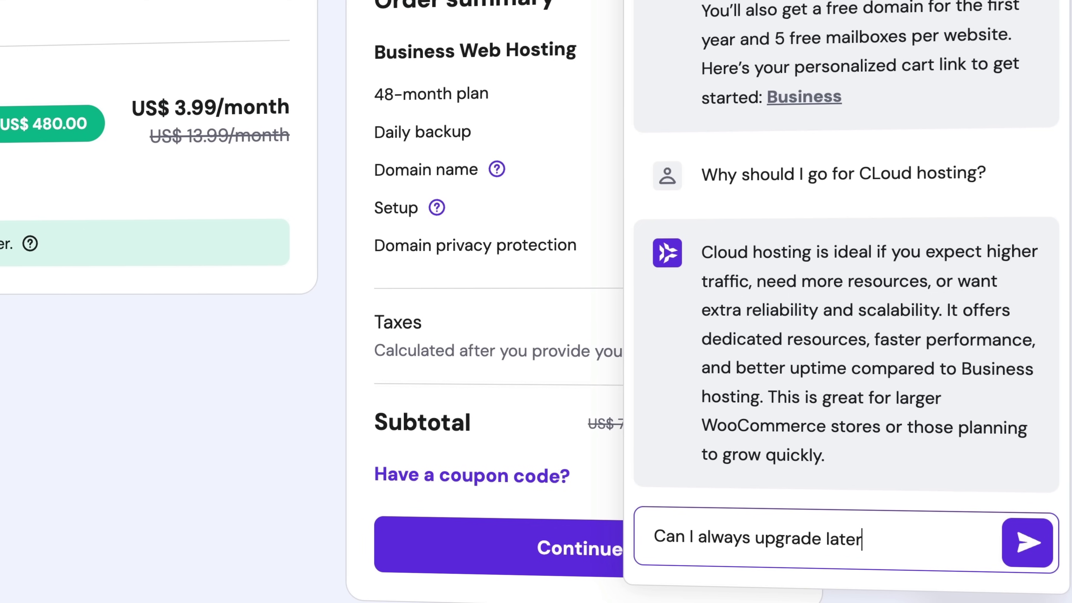
type("?")
key("Return")
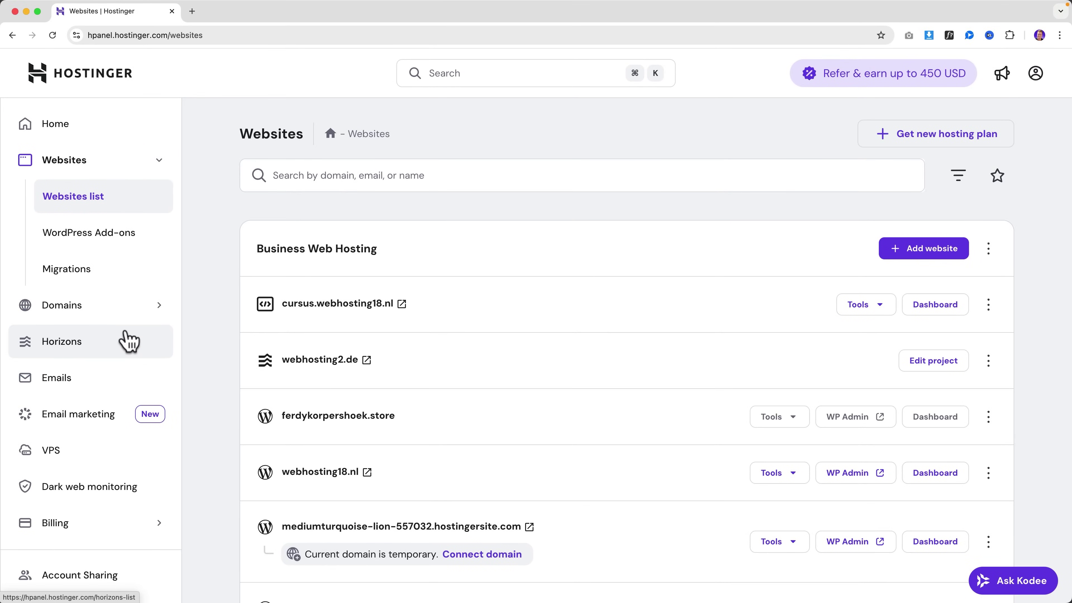
Return from Domains to the Websites list, open Kodee and scroll down to the Cloud Enterprise sites
left_click(120, 319)
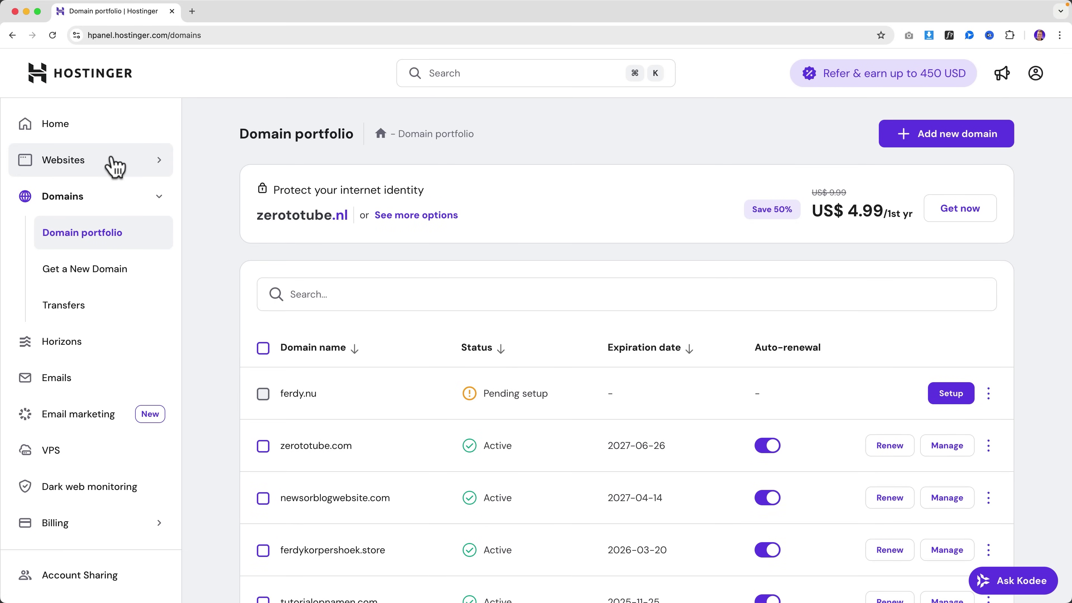
left_click(102, 169)
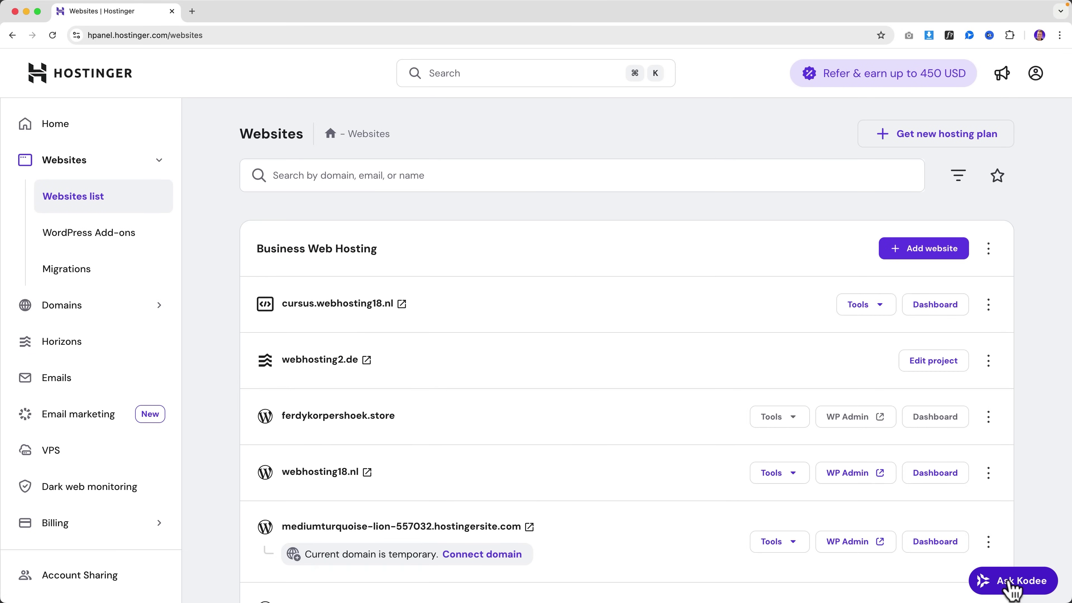
left_click(1011, 583)
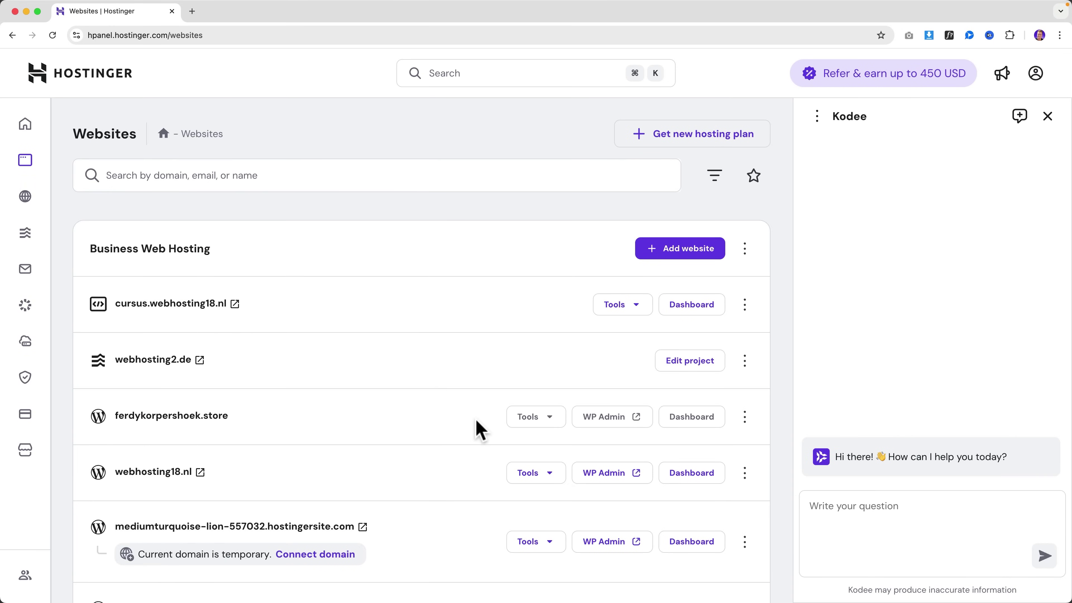
scroll(478, 429, "down", 10)
scroll(478, 429, "down", 10)
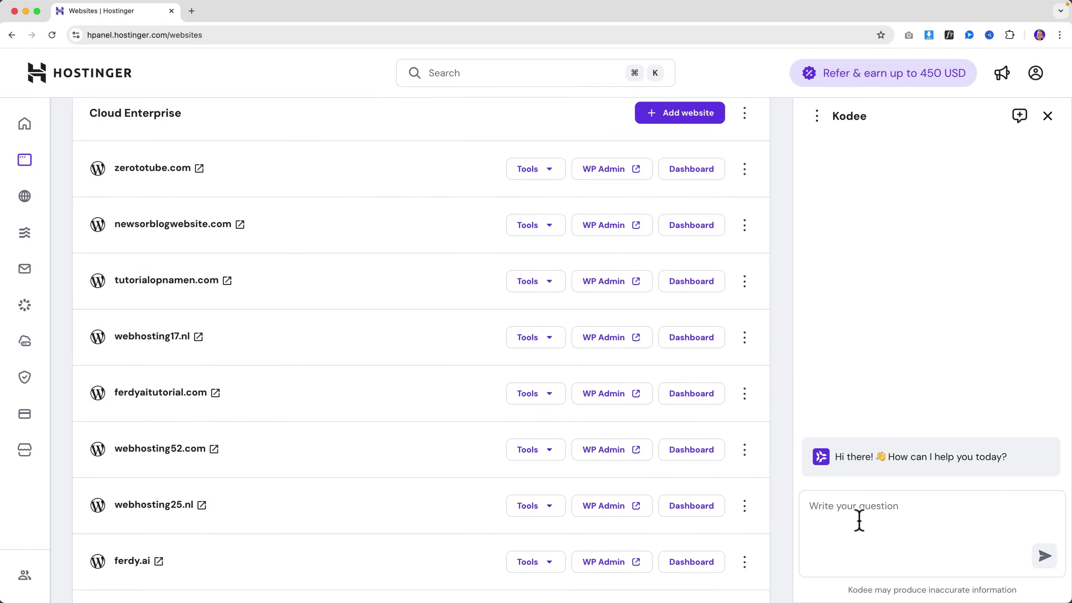
Ask Kodee to create the course.zerototube.com subdomain and install WordPress on it
left_click(876, 522)
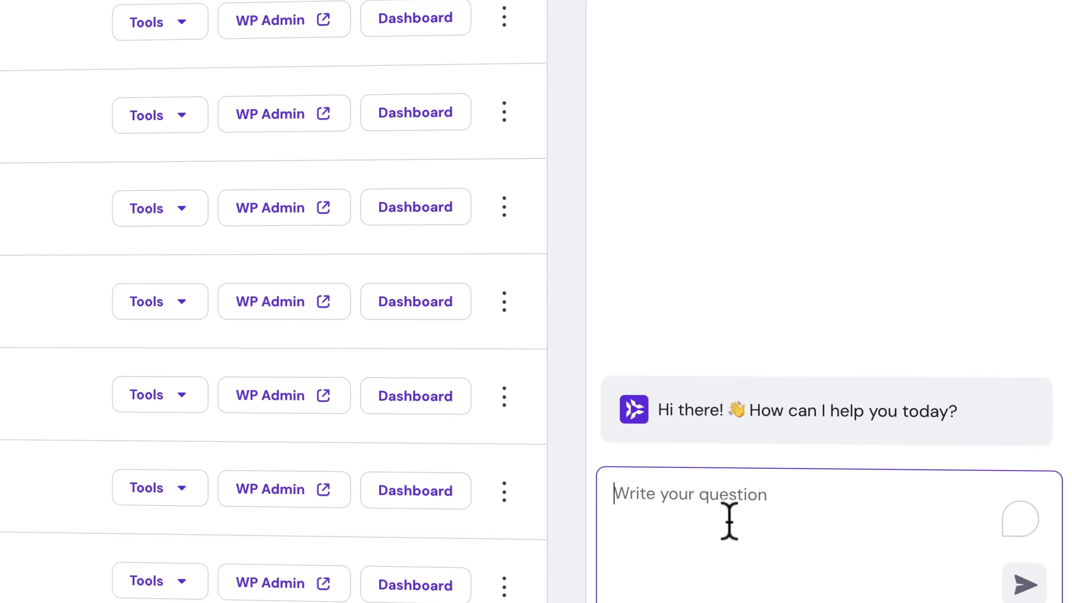
type("Create a subdomain for zerototube.com na")
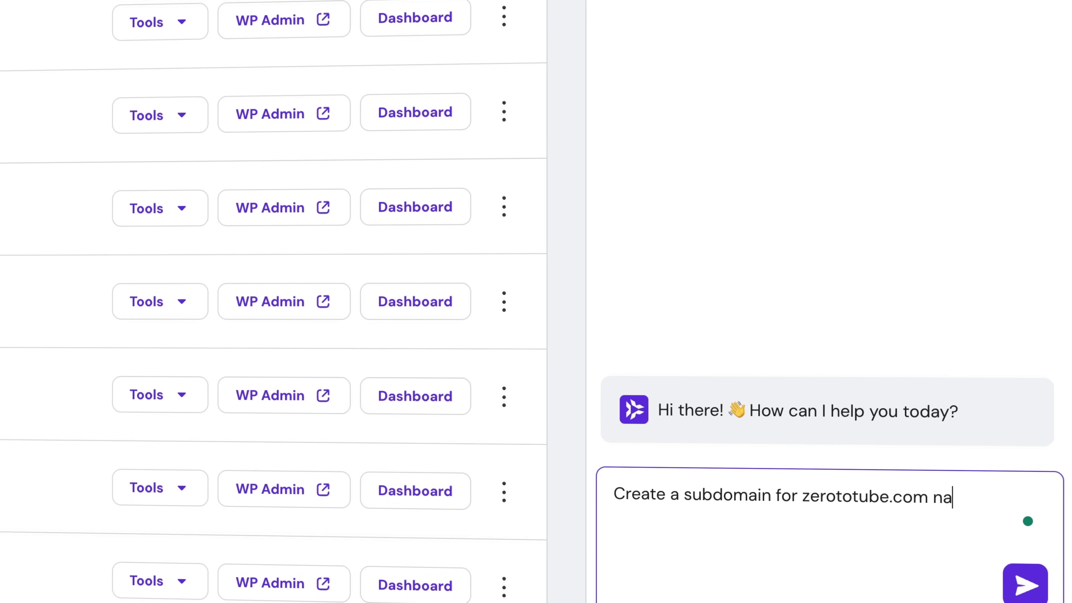
type("mes course")
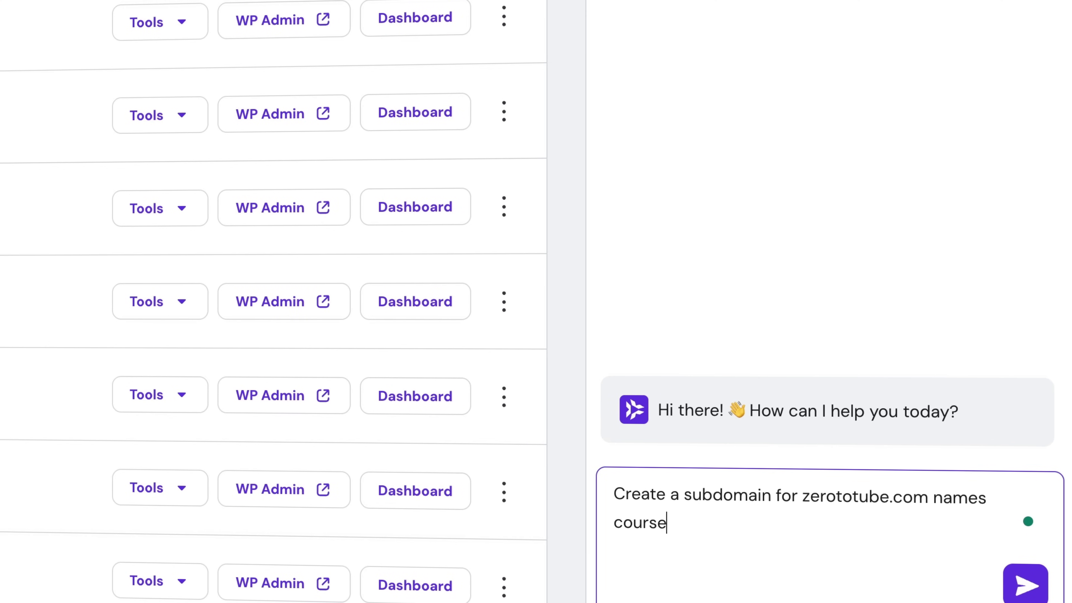
type(". INs")
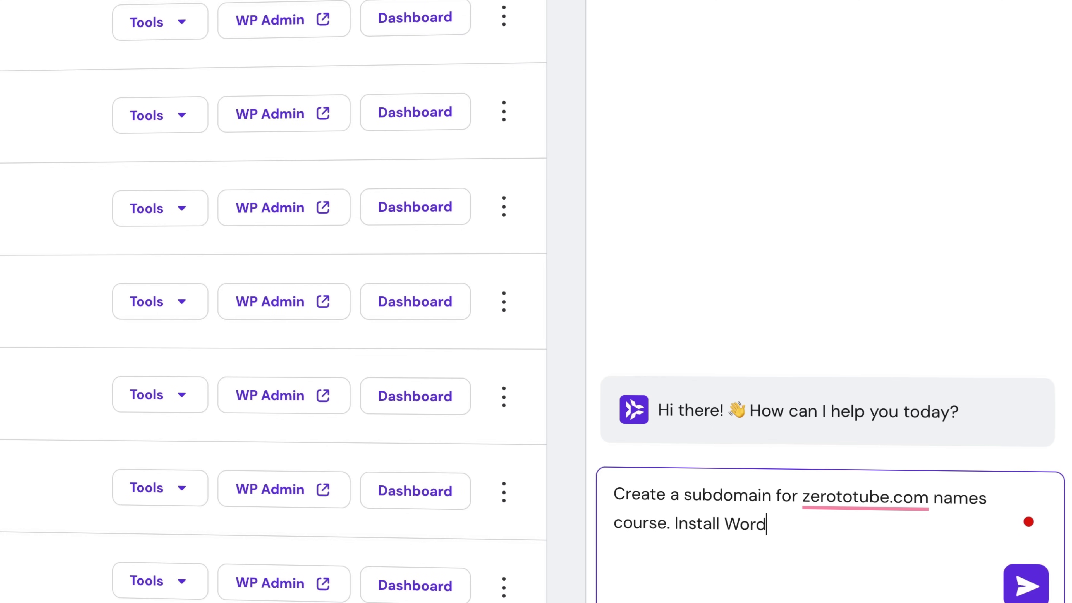
key("Return")
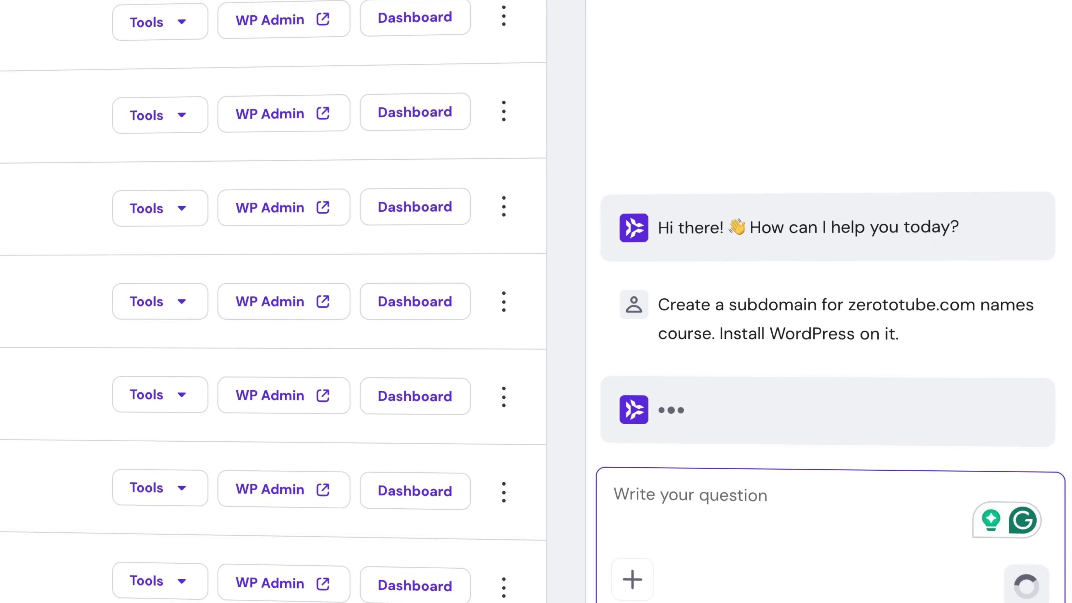
Scroll through Kodee's reply about the new subdomain and the WordPress auto-installer
scroll(842, 157, "up", 3)
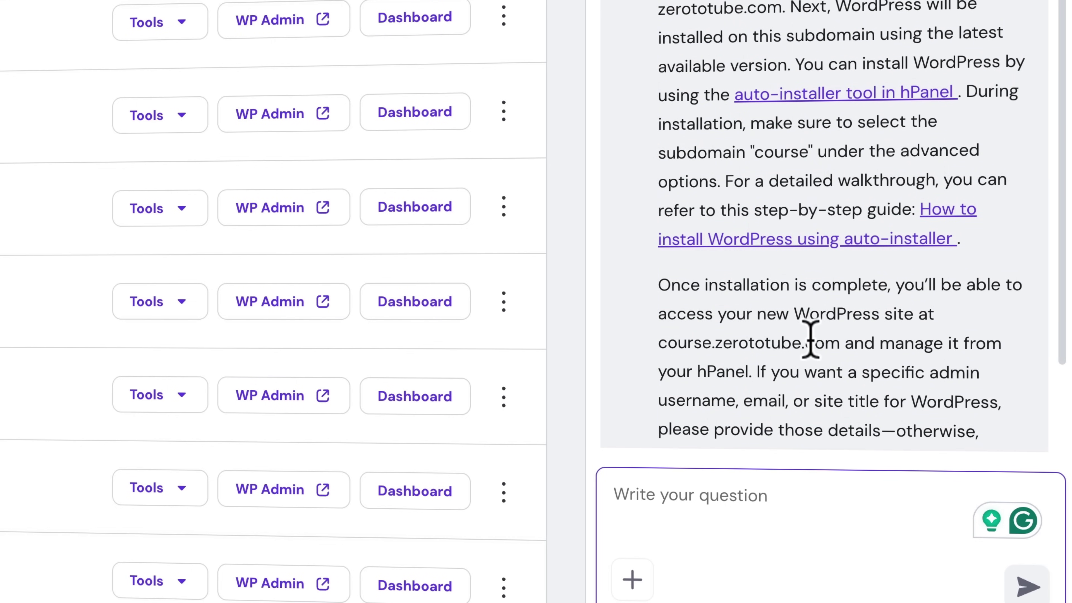
scroll(820, 135, "up", 1)
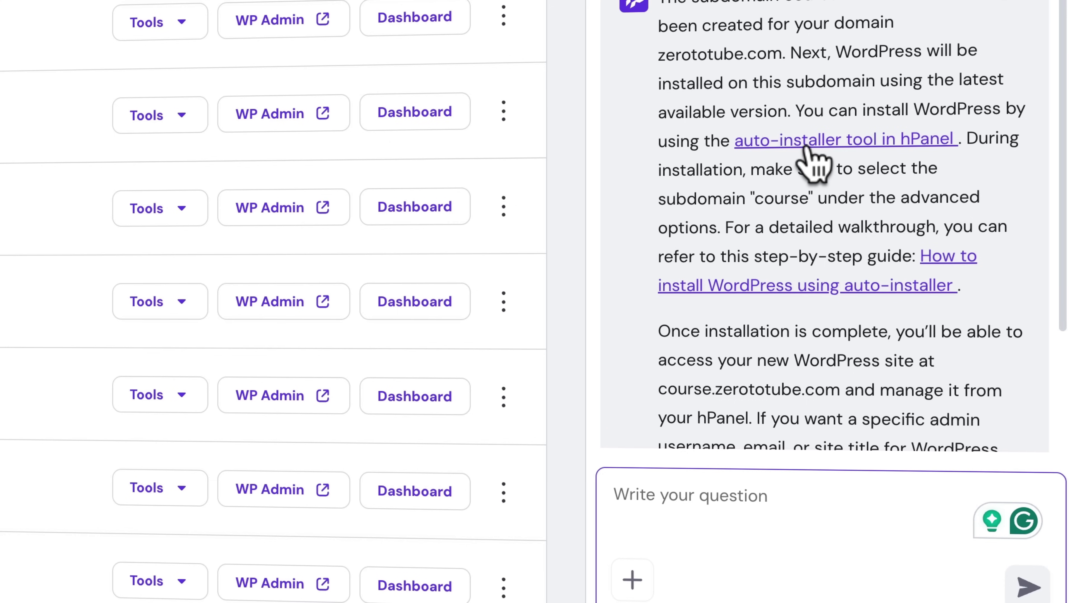
scroll(807, 145, "down", 4)
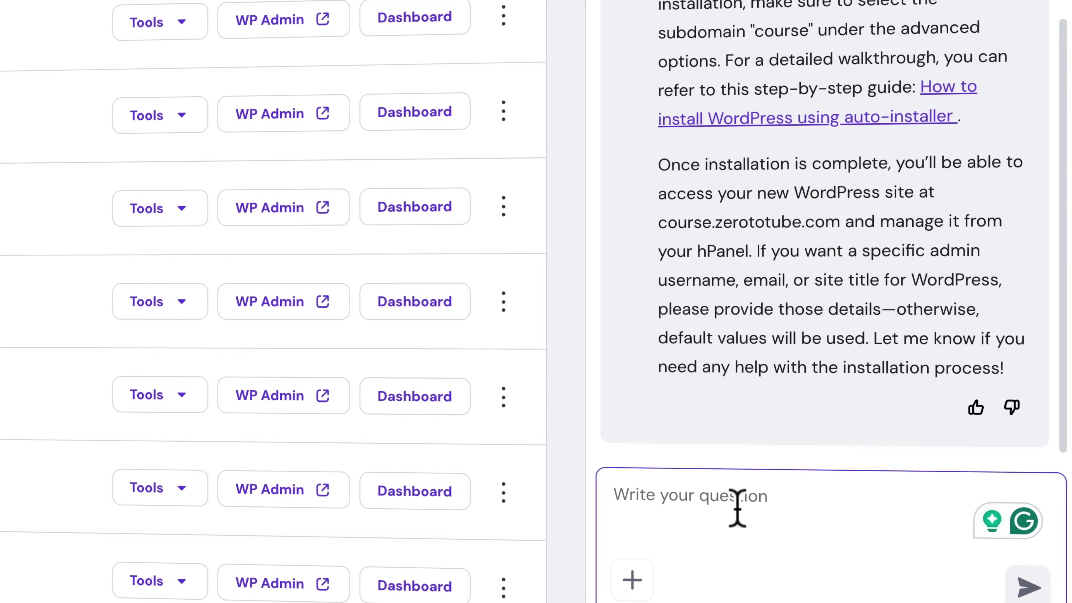
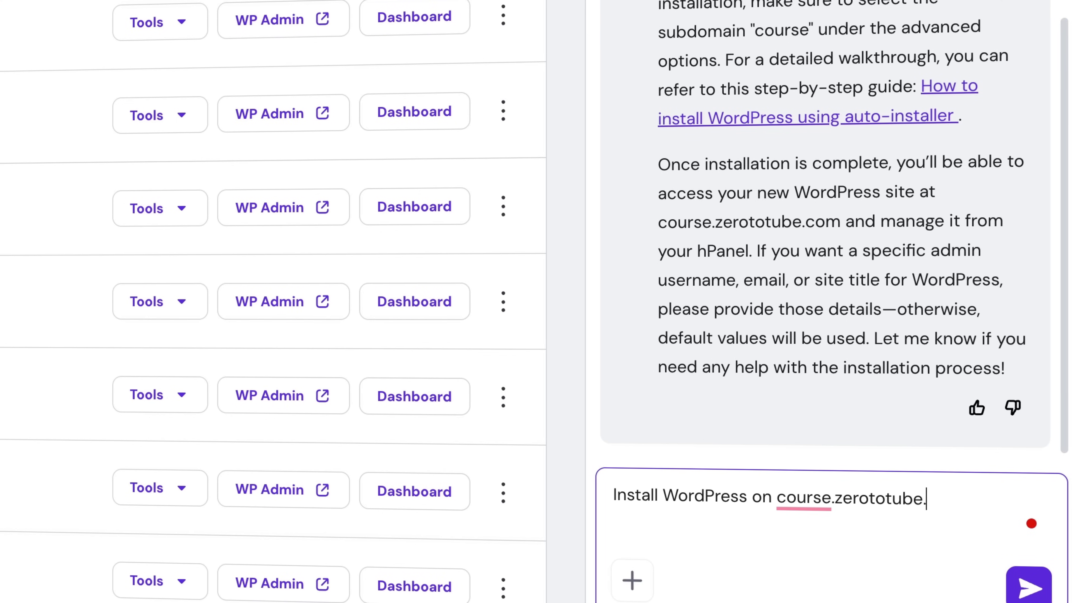
Request WordPress on course.zerototube.com with admin e-mail, username, password and site title 'New Website'
key("shift+Return")
key("shift+Return")
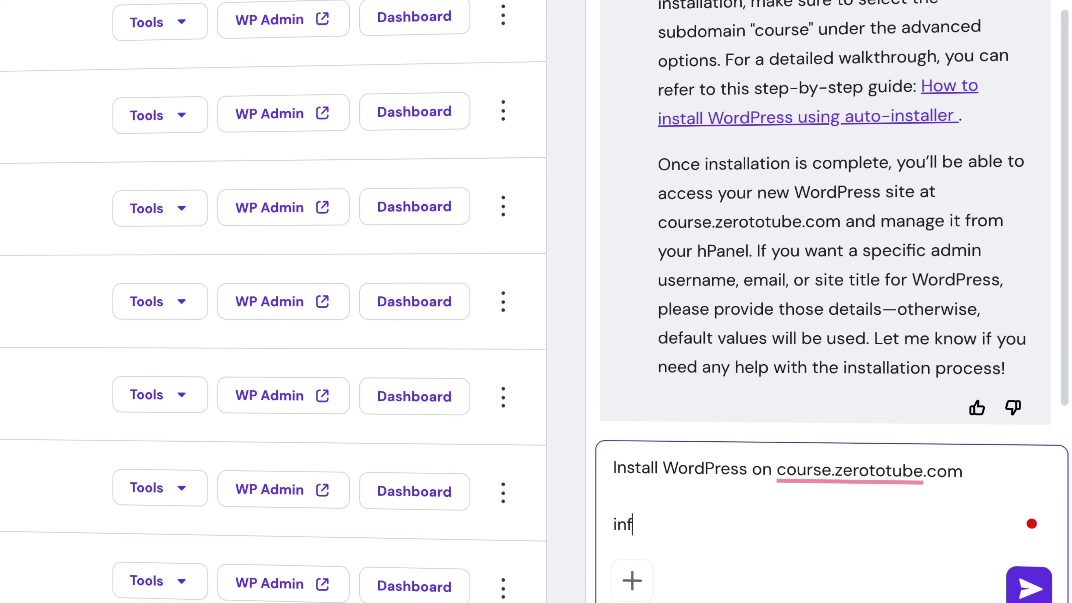
key("shift+Return")
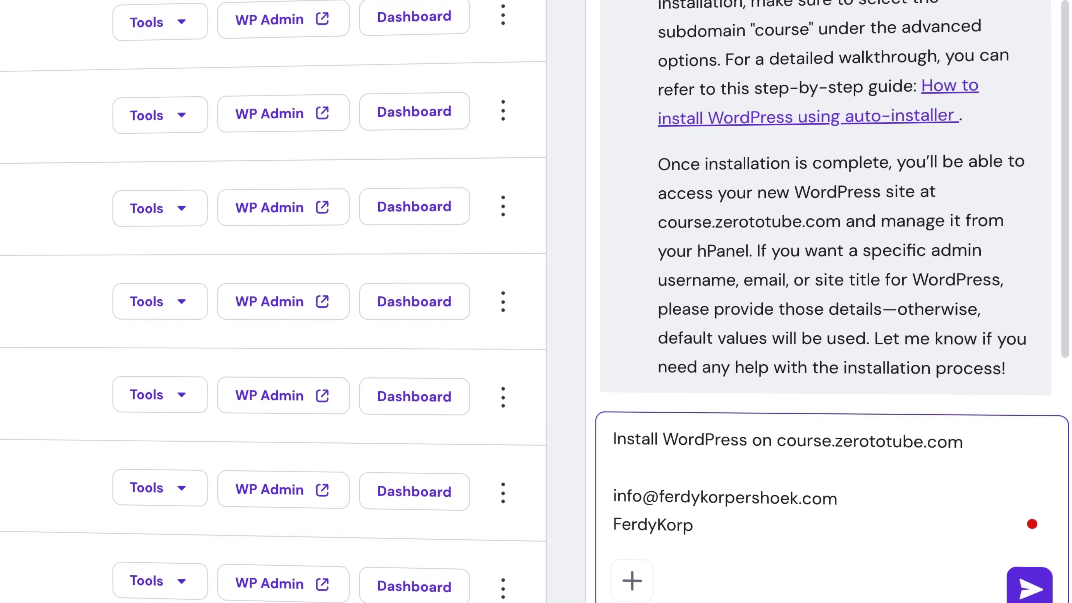
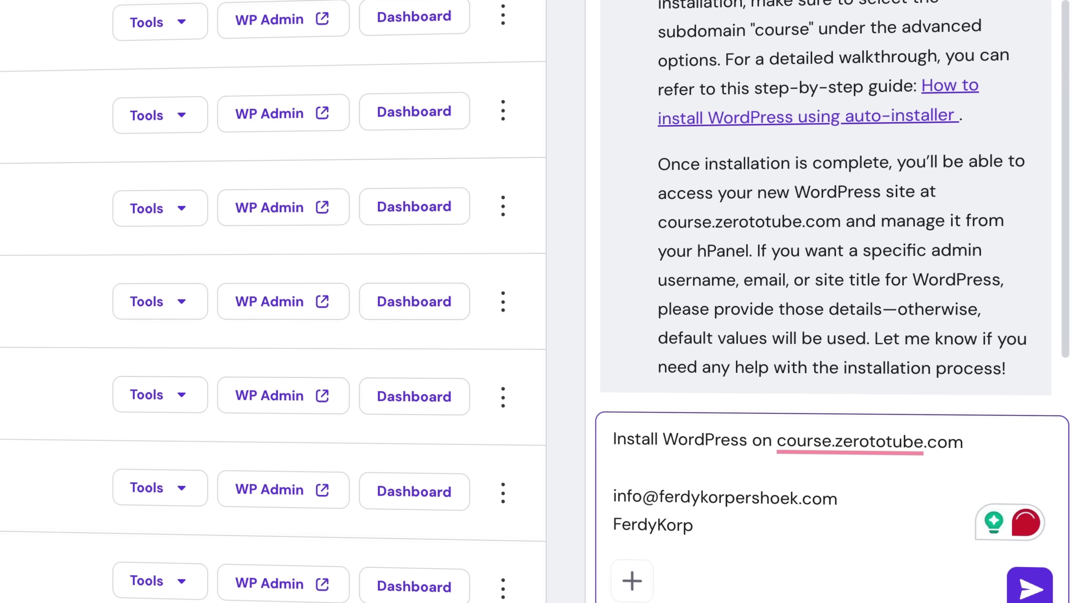
key("shift+Return")
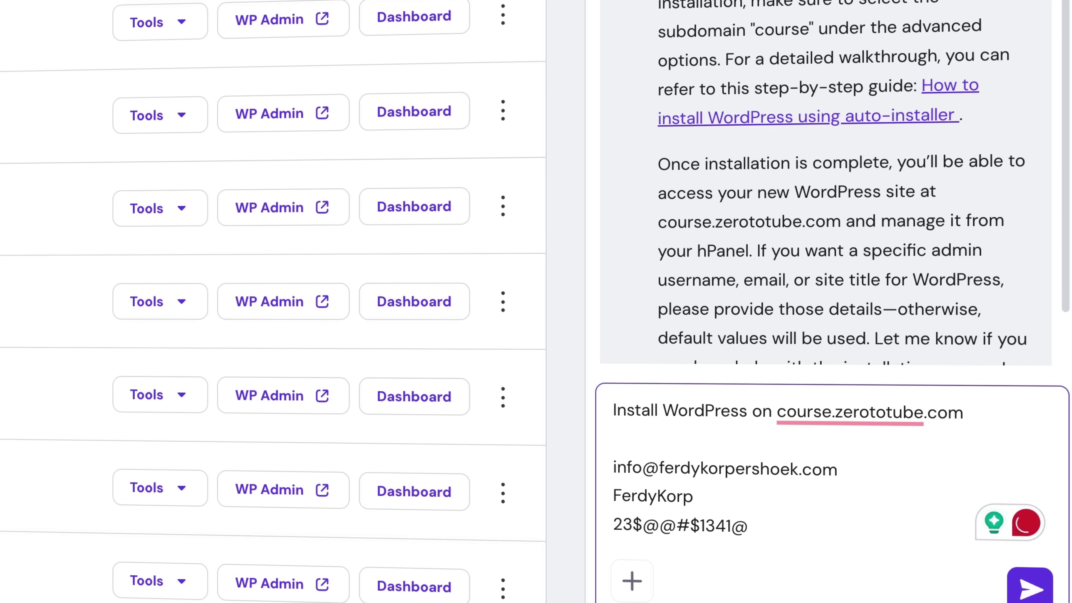
key("shift+Return")
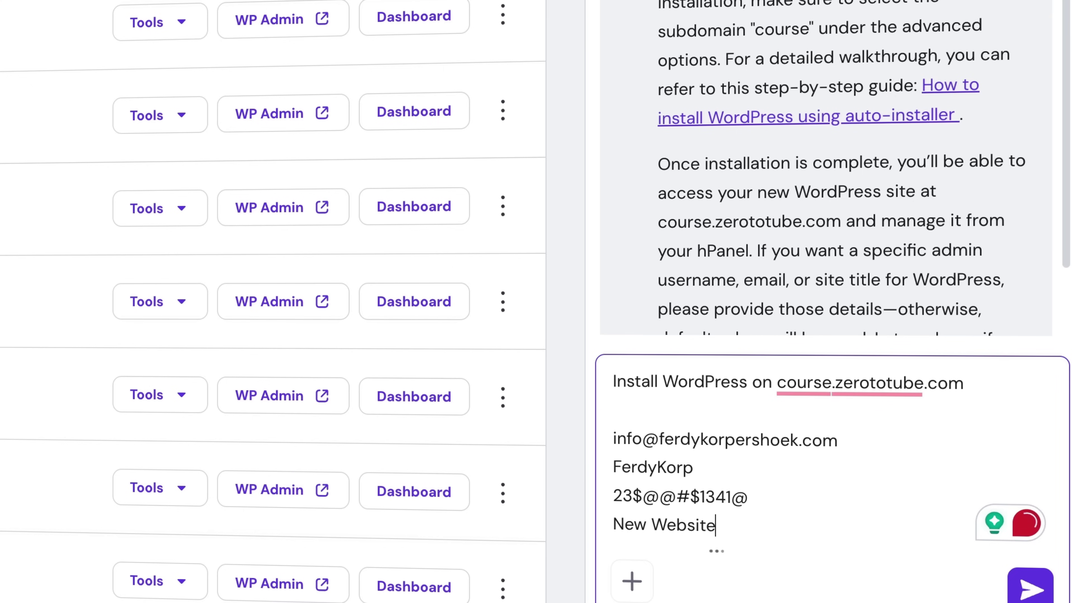
key("Return")
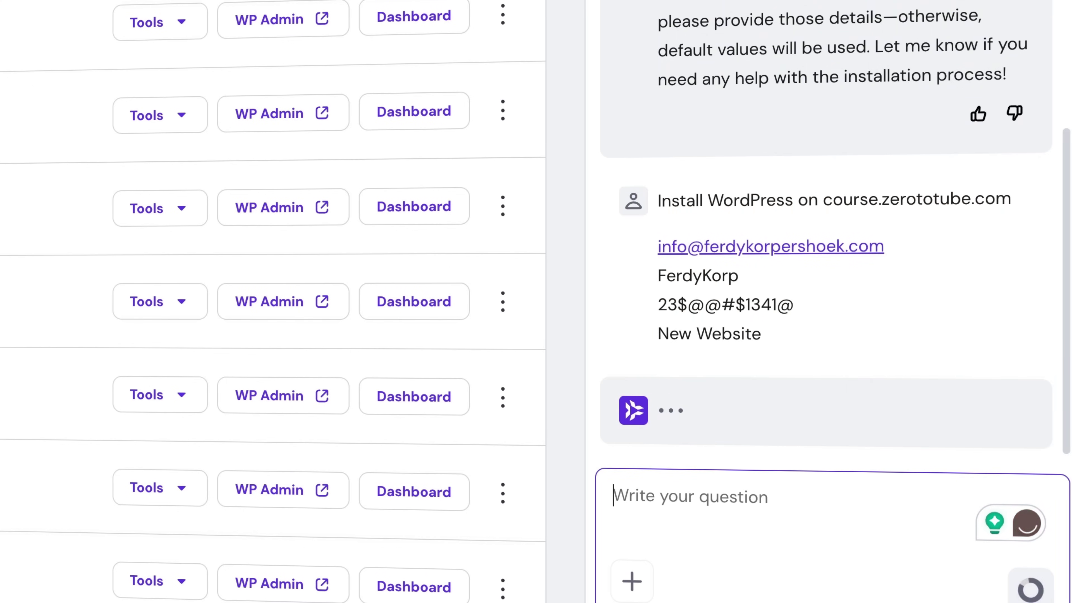
scroll(204, 347, "down", 1)
scroll(203, 347, "up", 1)
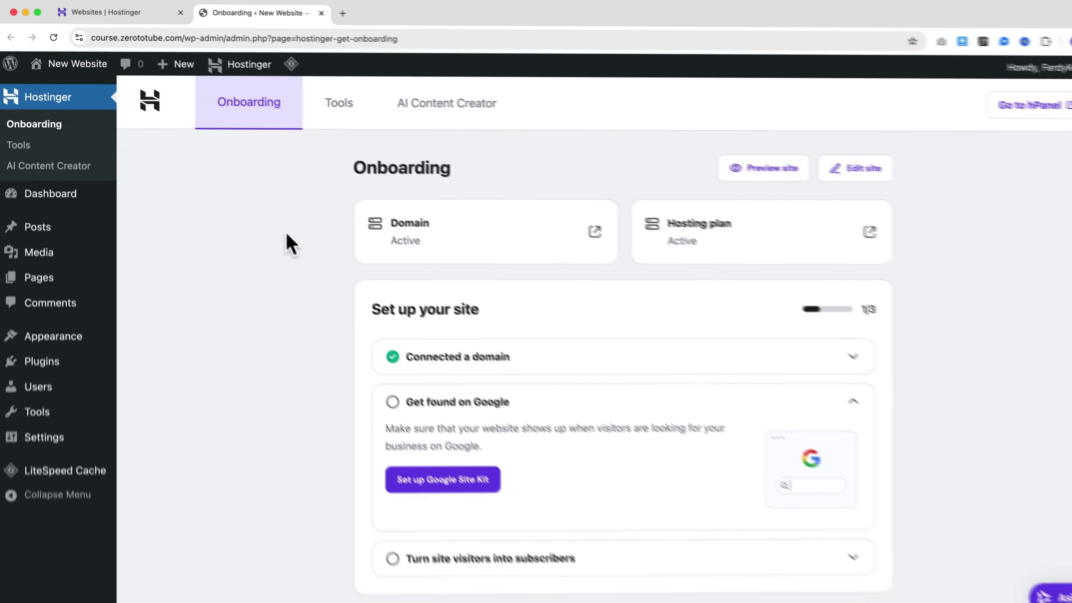
Open the new site's WP Admin onboarding page from Kodee's link
mouse_move(1030, 67)
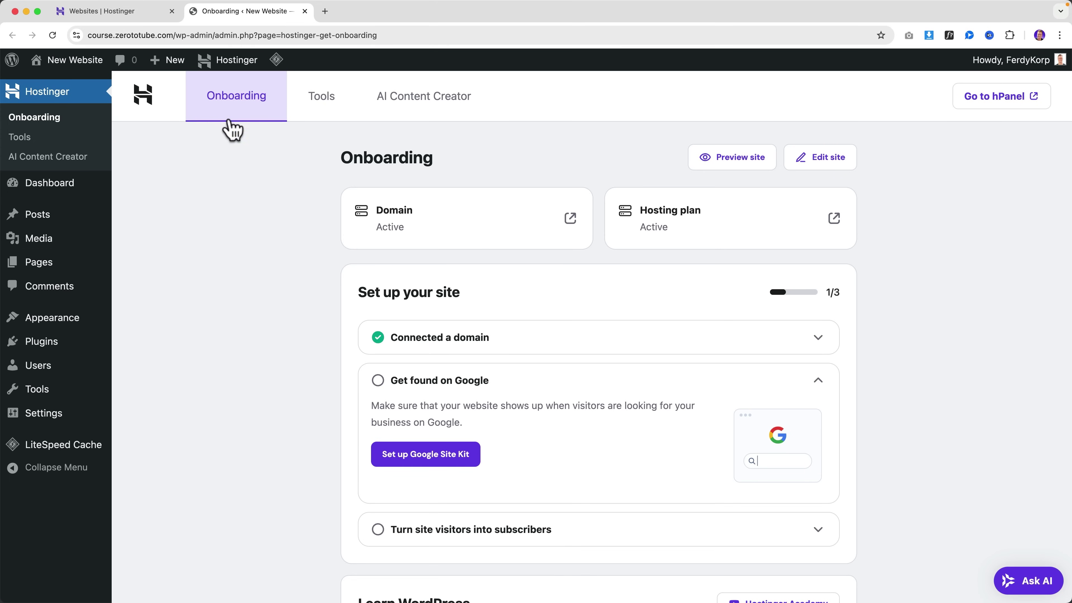
Turn on 'Allow Kodee to manage your site' in the Hostinger Tools settings
left_click(322, 109)
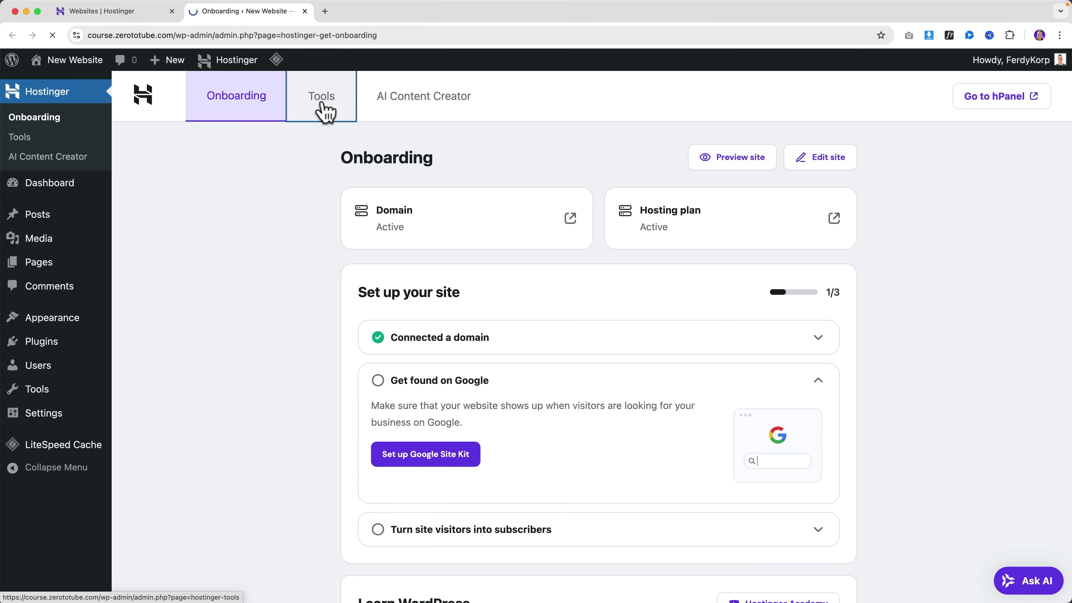
scroll(332, 211, "down", 15)
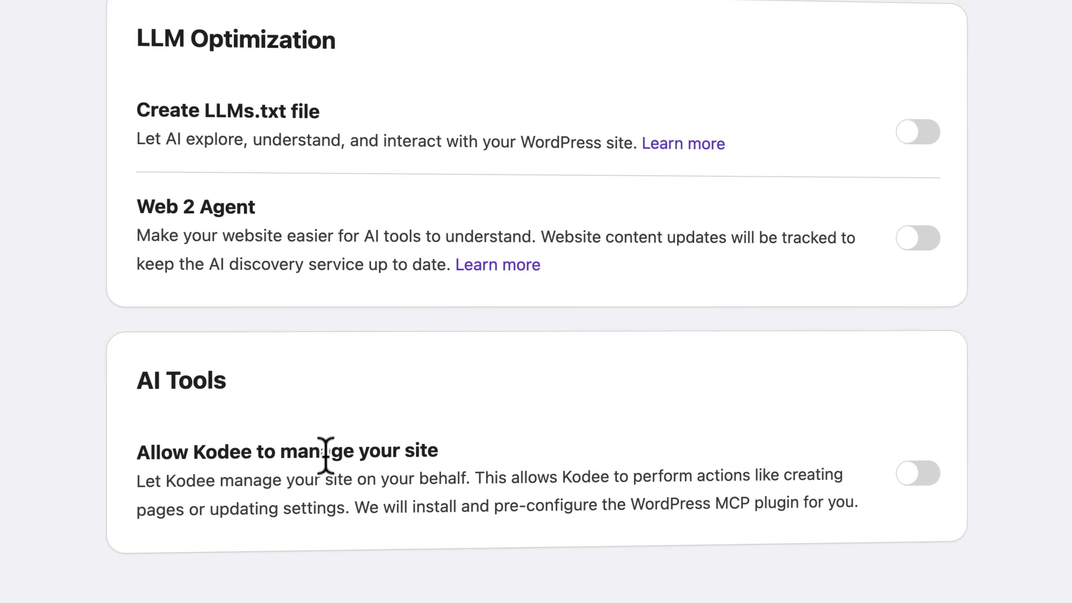
left_click(905, 471)
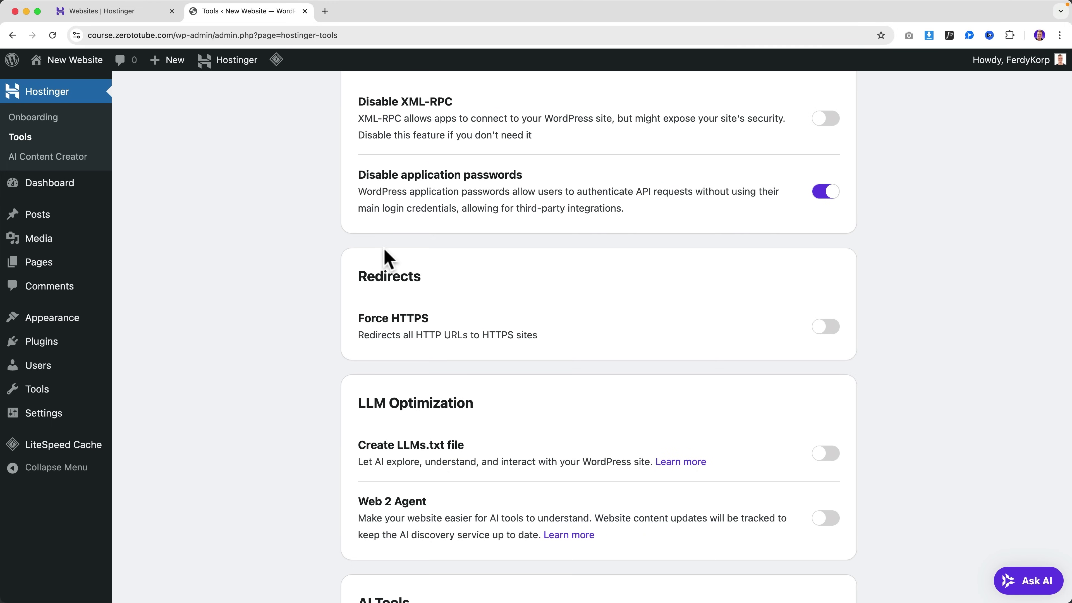
Review the site title and admin credentials in Kodee's hPanel chat, then close the WordPress Tools tab
mouse_move(64, 70)
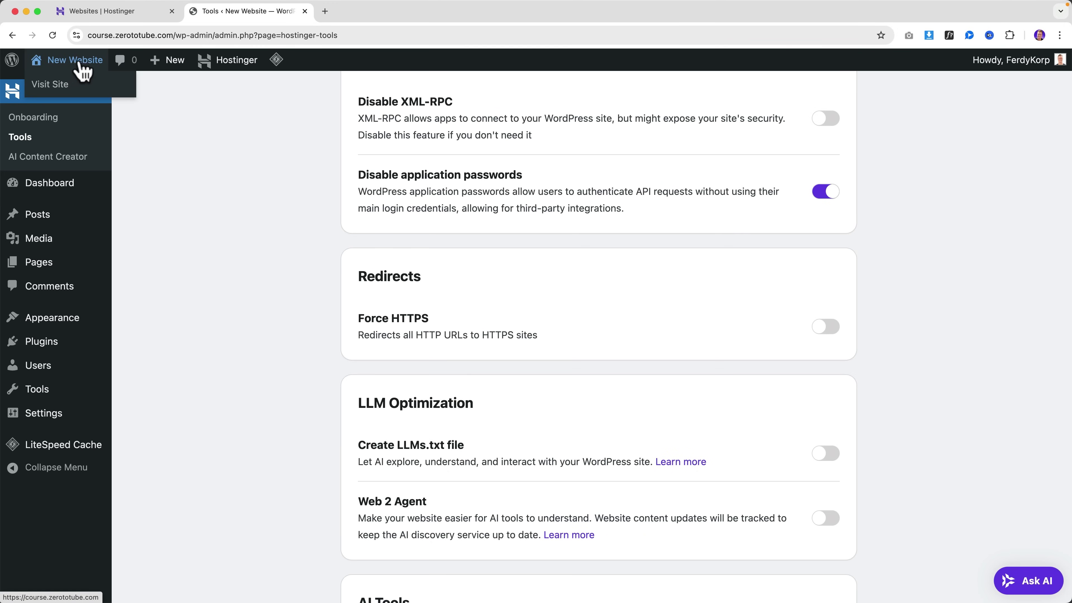
left_click(112, 15)
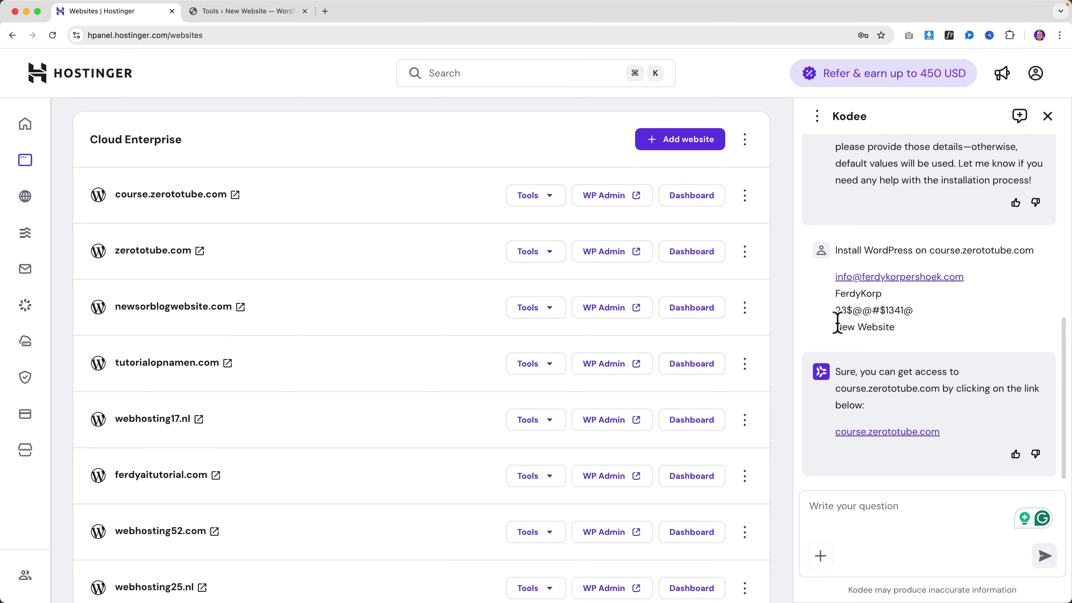
mouse_move(837, 324)
left_mouse_down()
mouse_move(912, 338)
mouse_move(837, 311)
left_mouse_up()
left_click(912, 338)
left_click(838, 311)
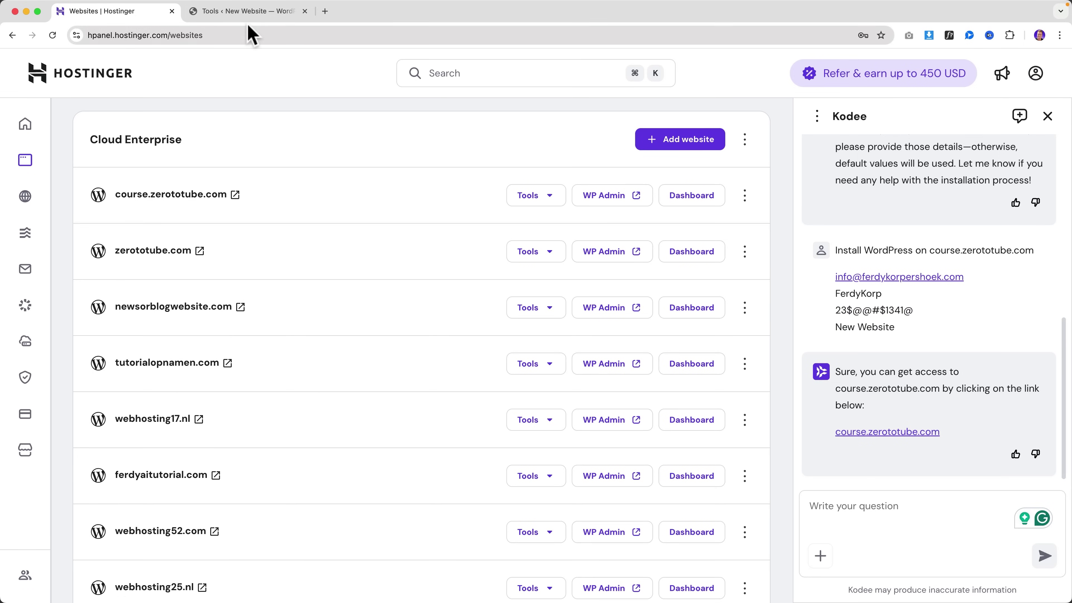
left_click(244, 12)
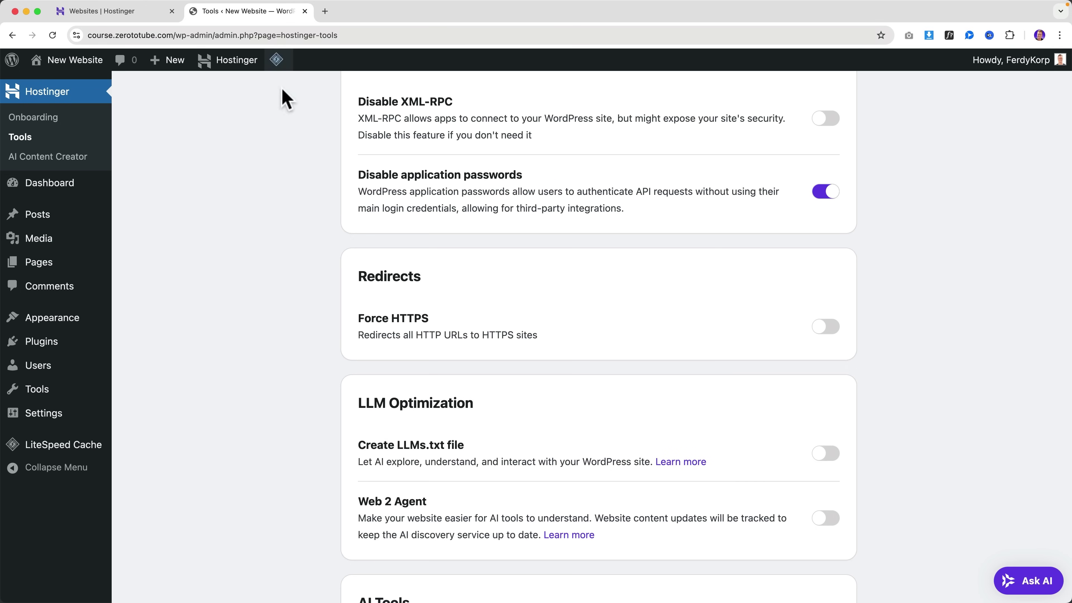
scroll(928, 270, "down", 4)
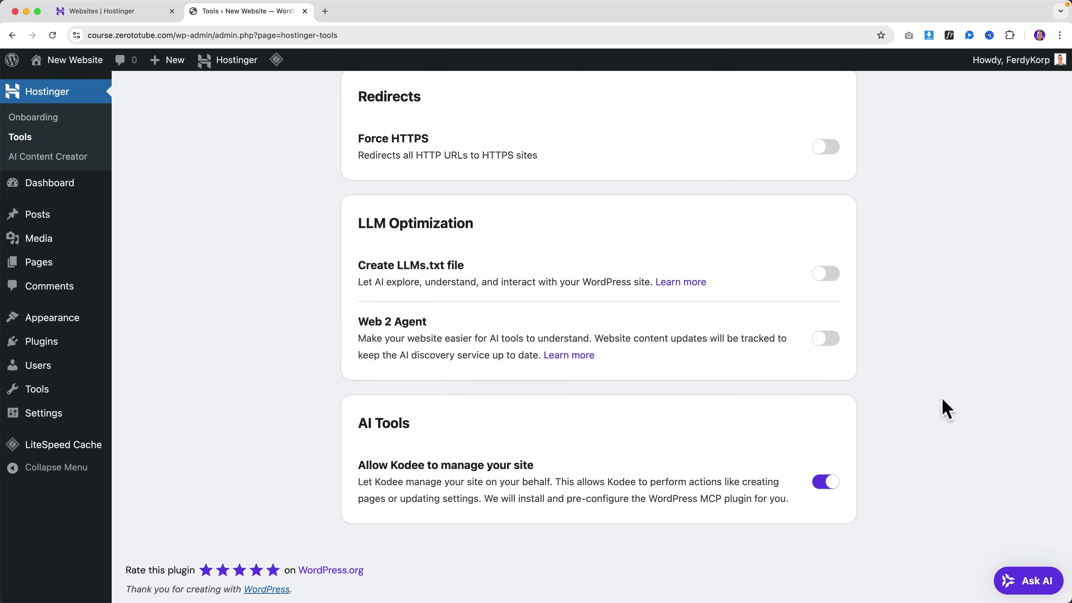
key("super+w")
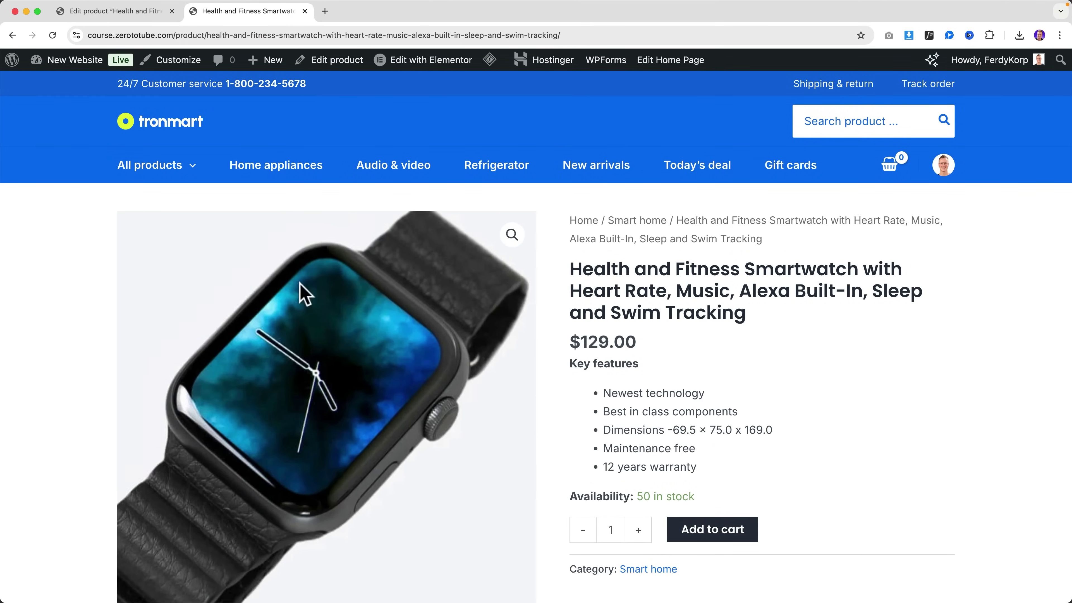
From the dashboard, ask Kodee to change the price of all Fitness smartwatches to $99
left_click(114, 16)
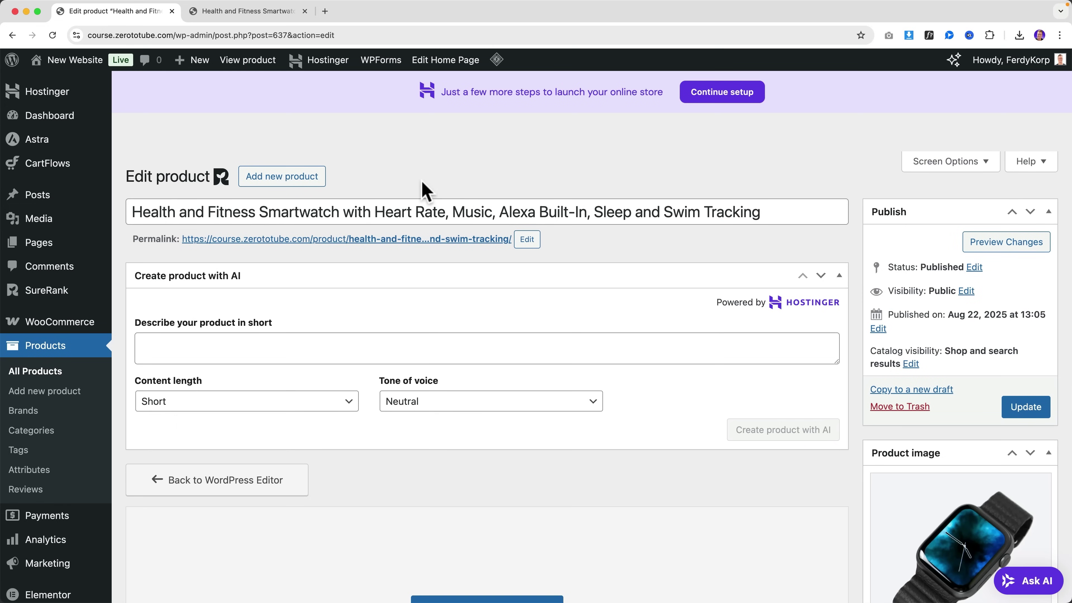
left_click(50, 120)
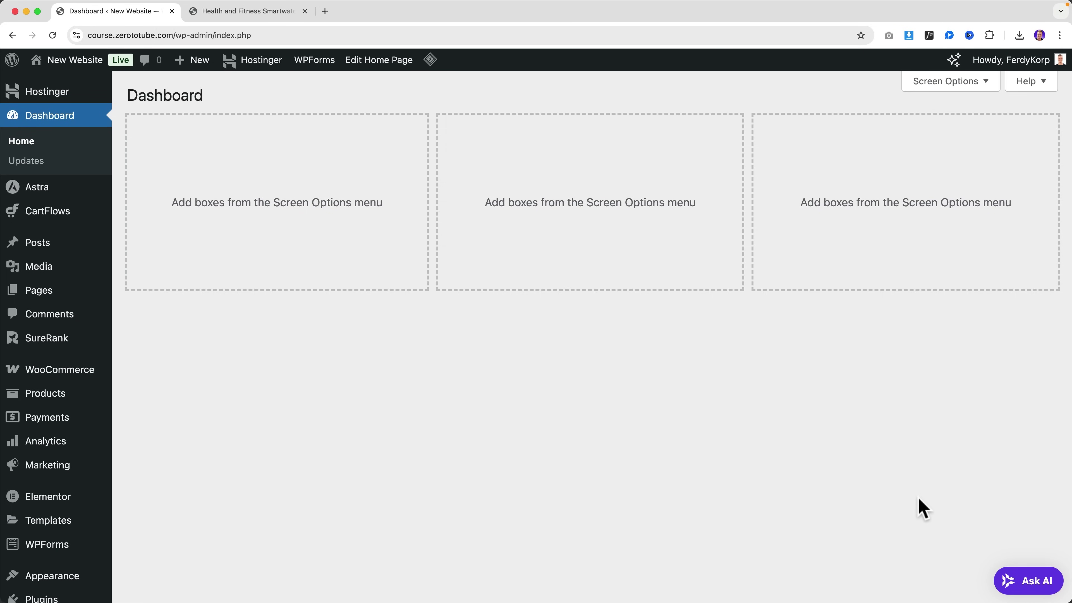
left_click(1021, 583)
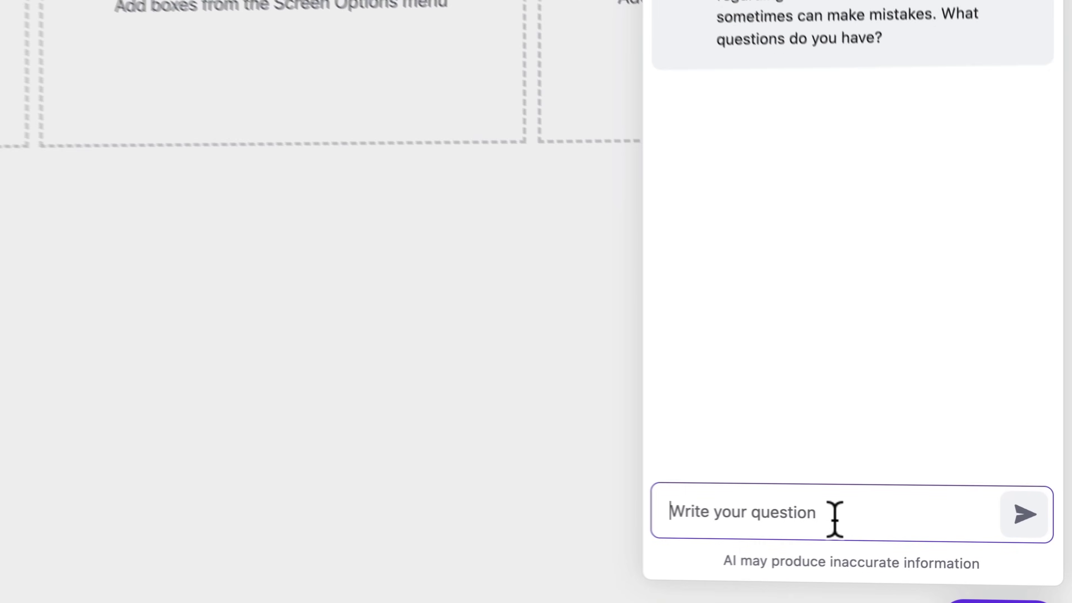
type("Change th")
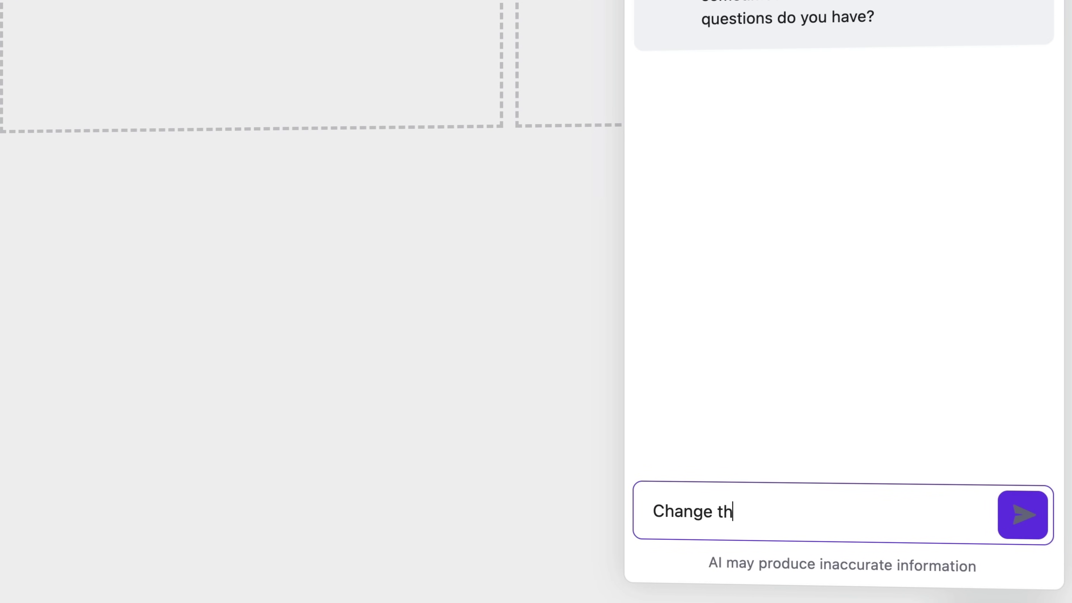
type("e price of all F")
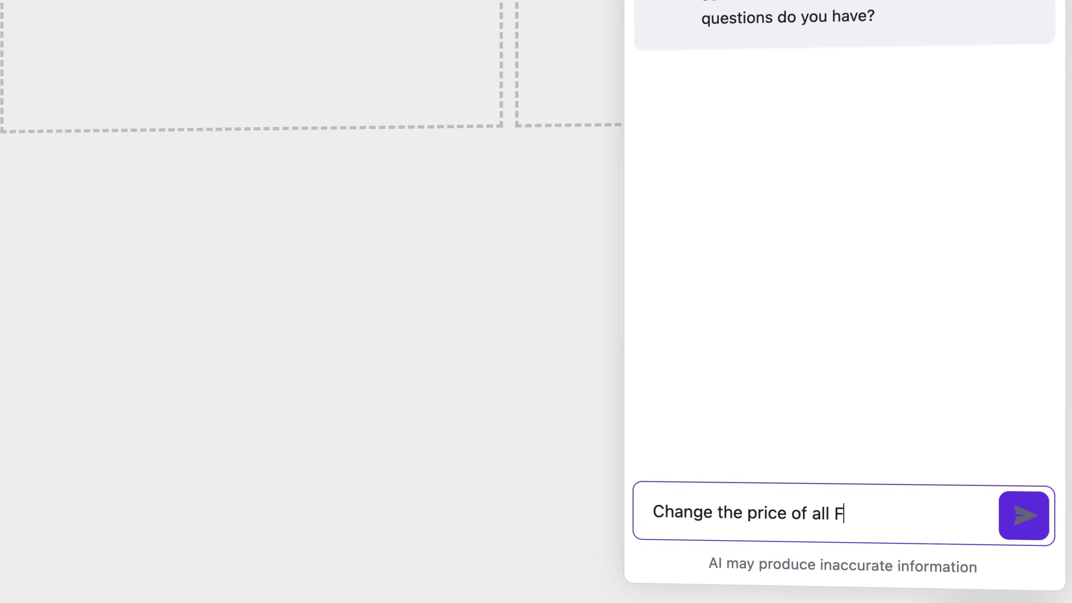
type("itness smartwatches to")
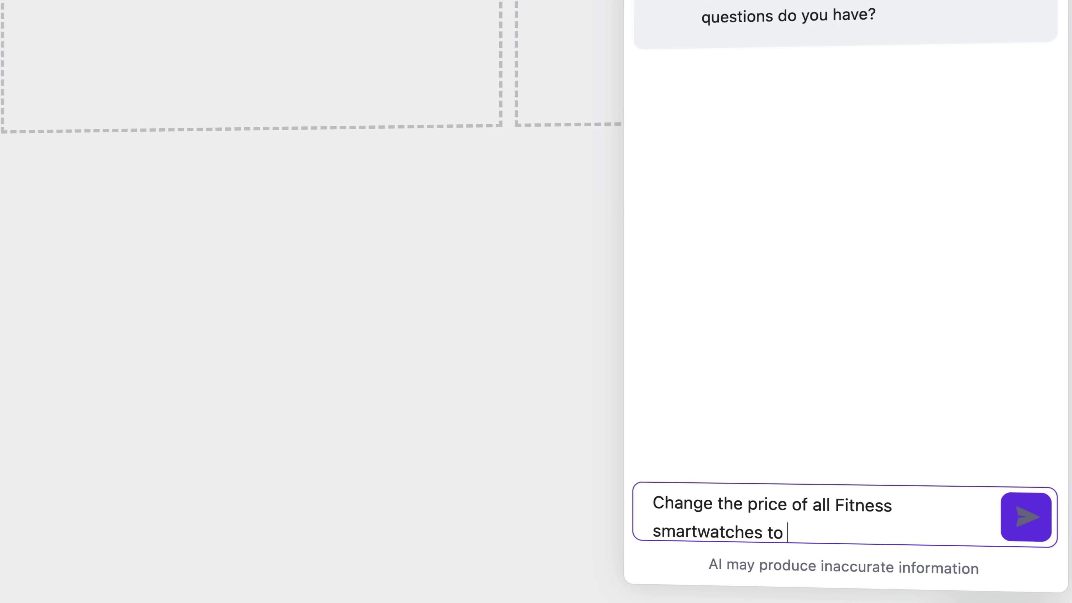
type(" $99")
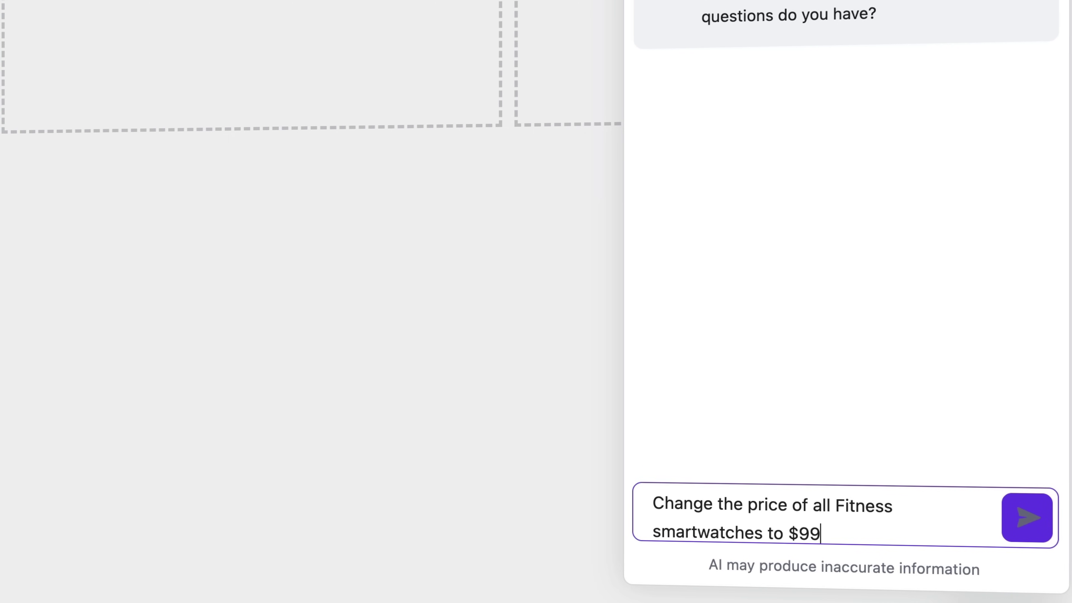
key("Return")
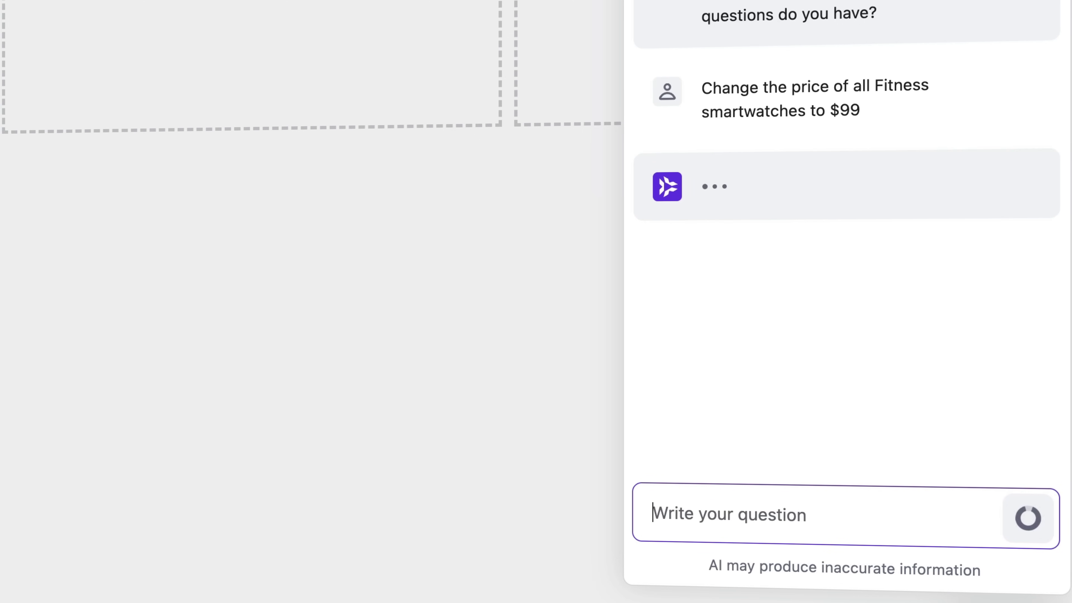
left_click_drag(767, 253, 837, 256)
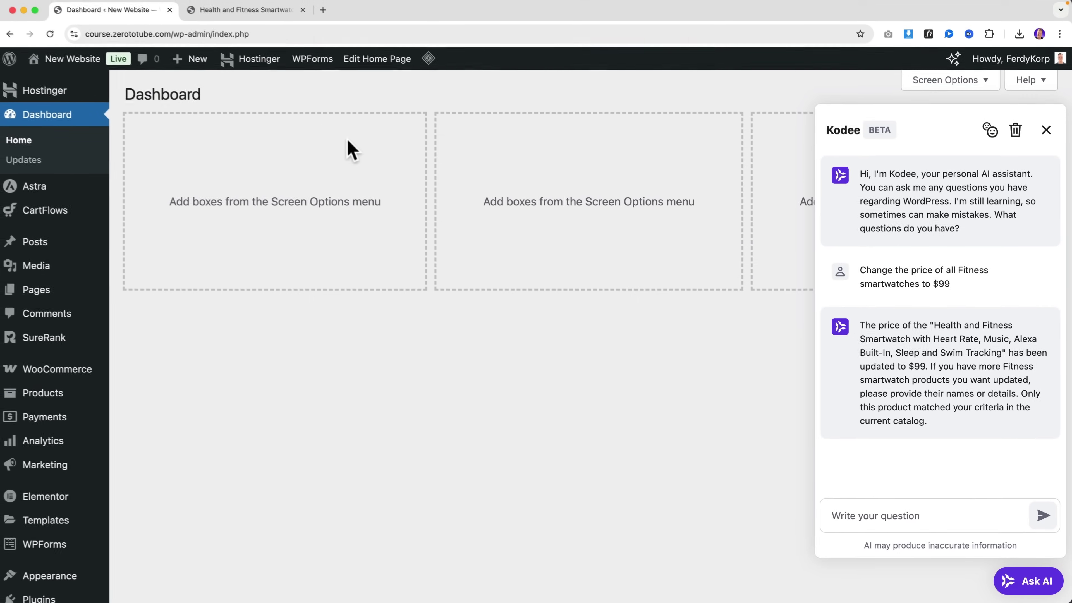
Confirm the smartwatch product page now shows $99.00
left_click(278, 13)
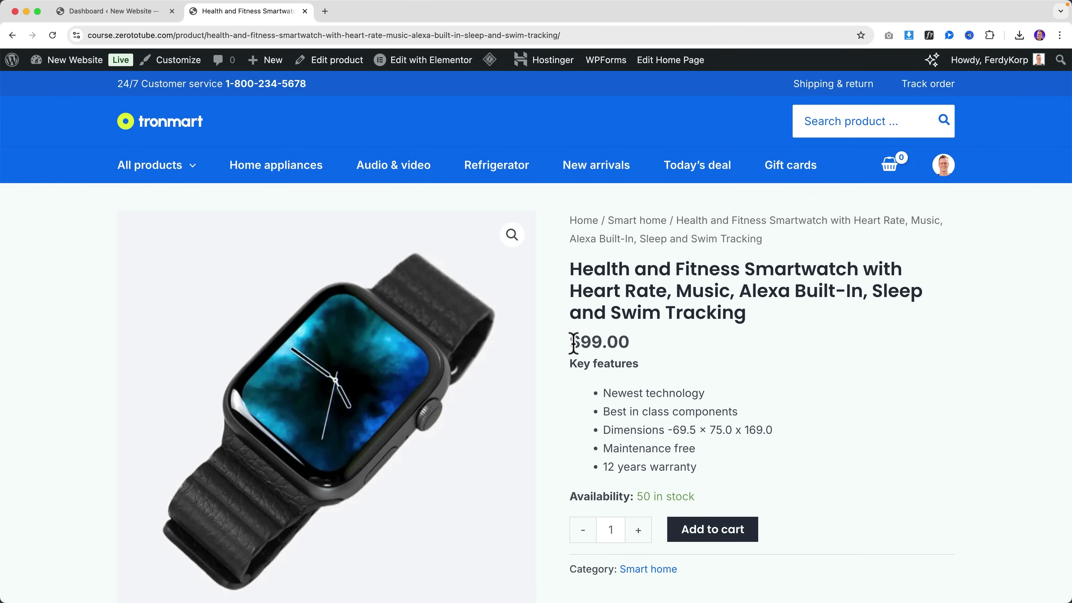
left_click_drag(635, 497, 710, 498)
left_click(650, 423)
left_click(147, 17)
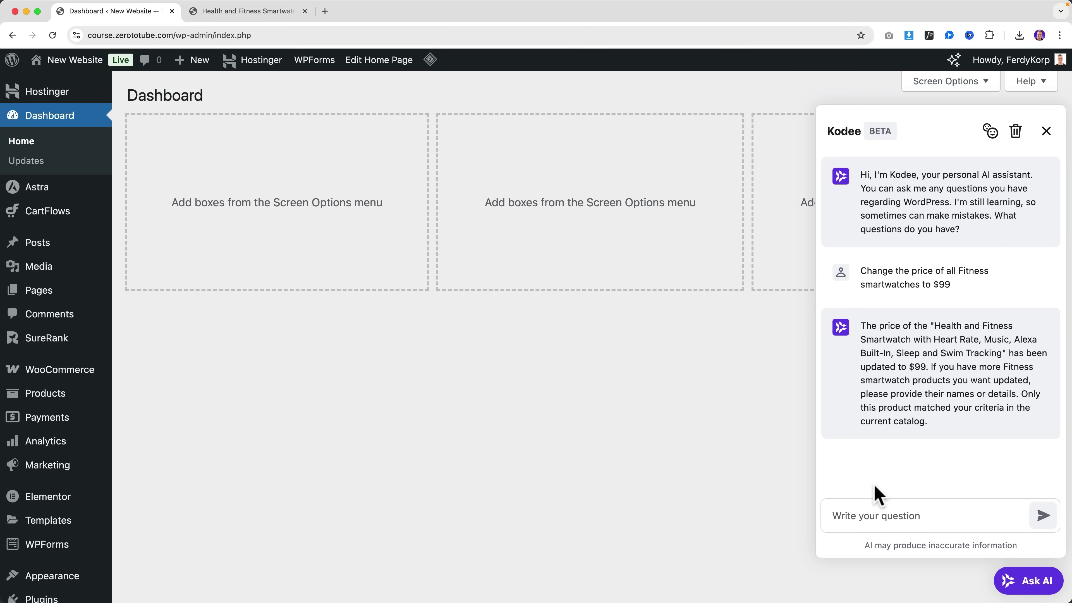
Ask Kodee to add 50 units to the smartwatch's stock and confirm 100 in stock on its page
left_click(886, 517)
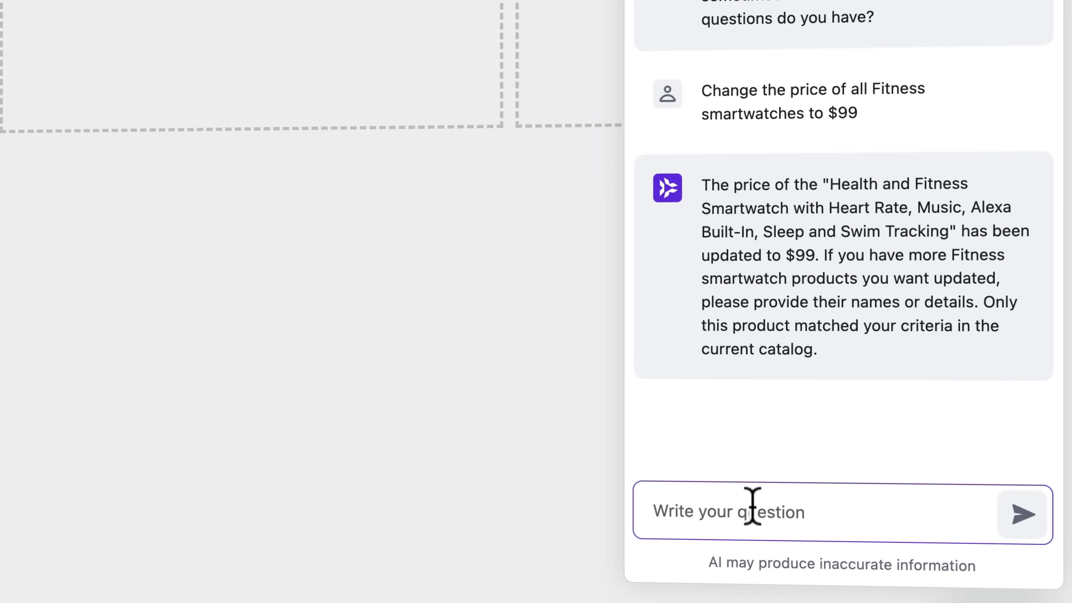
type("Add 50 unite")
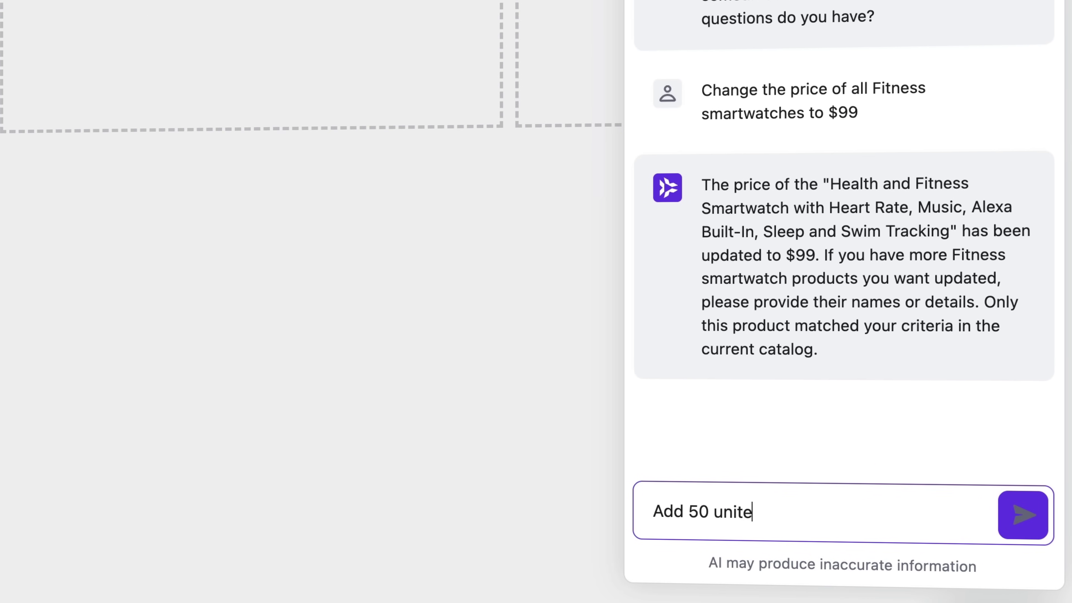
type("s to the stock of this pro")
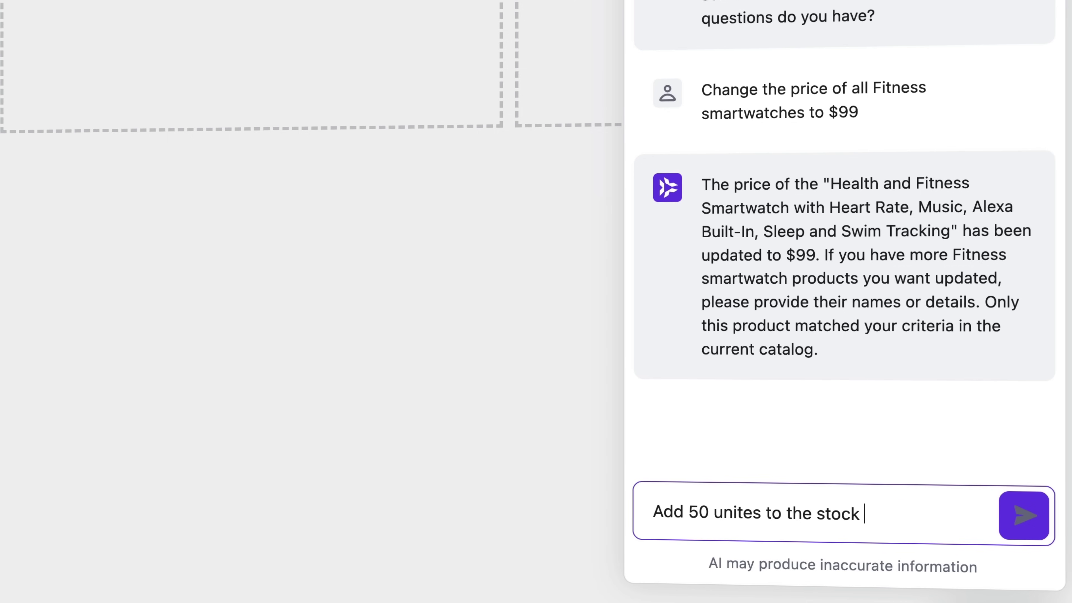
type("cut")
key("Return")
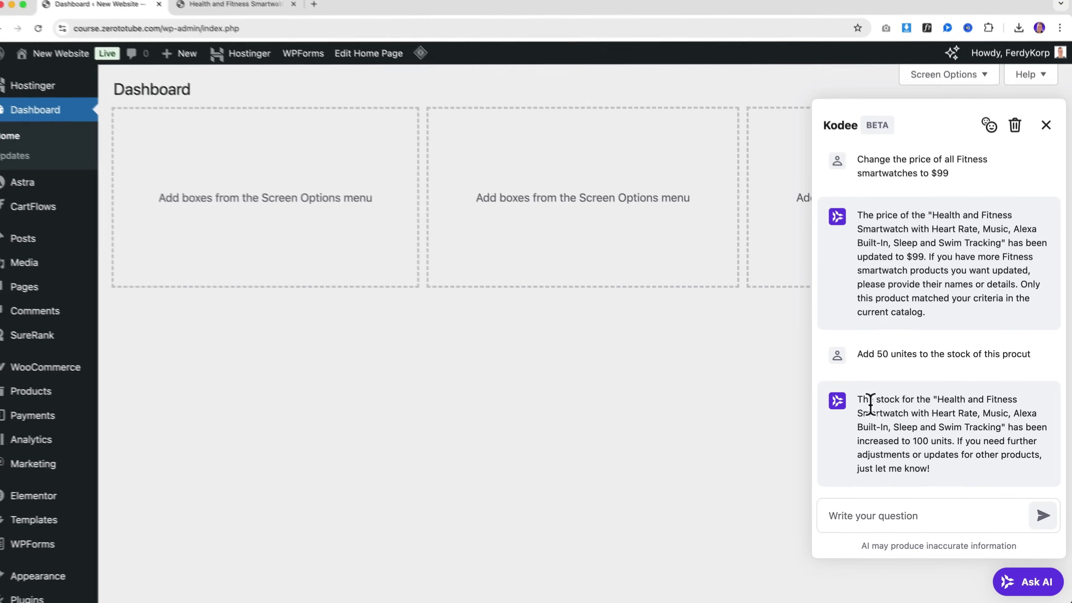
left_click(259, 5)
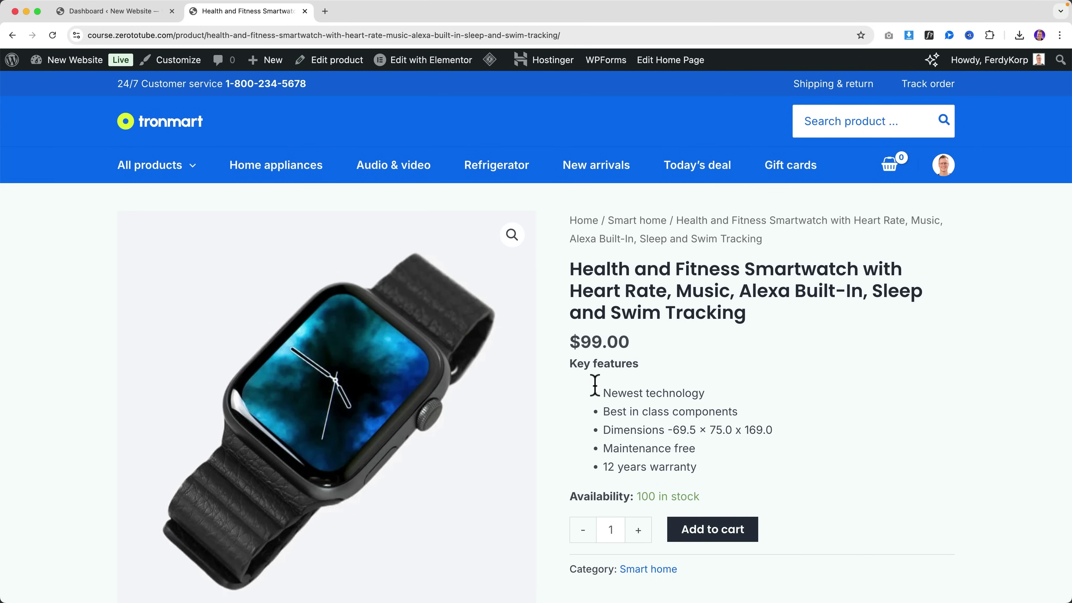
left_click(118, 11)
Ask Kodee to put the watch on sale at $79 until month end, then view its product page
left_click(869, 514)
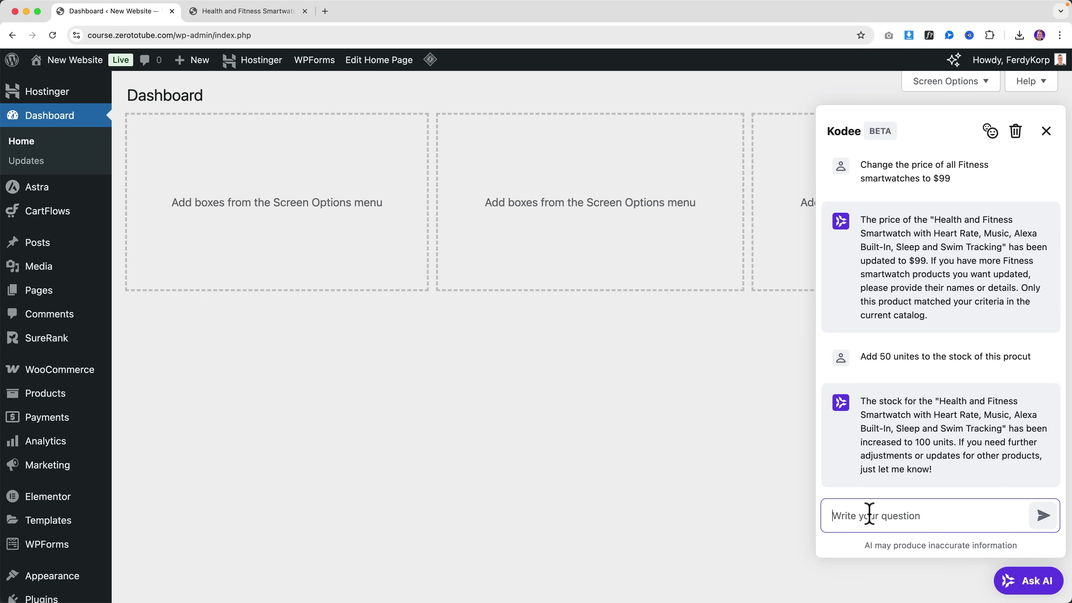
type("Make a")
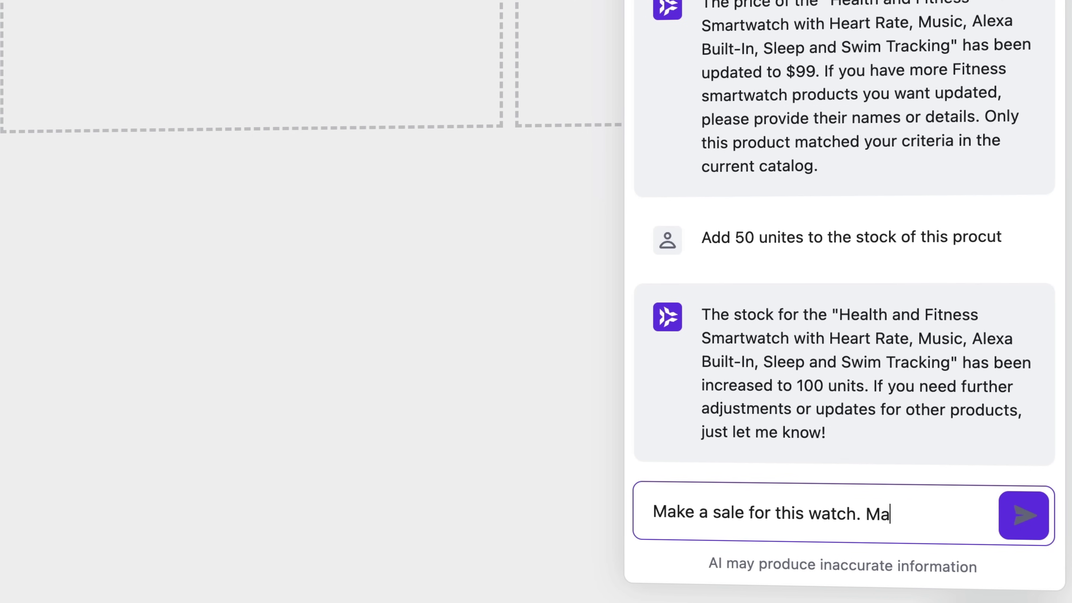
type("sale for this watch. Make it $79 do")
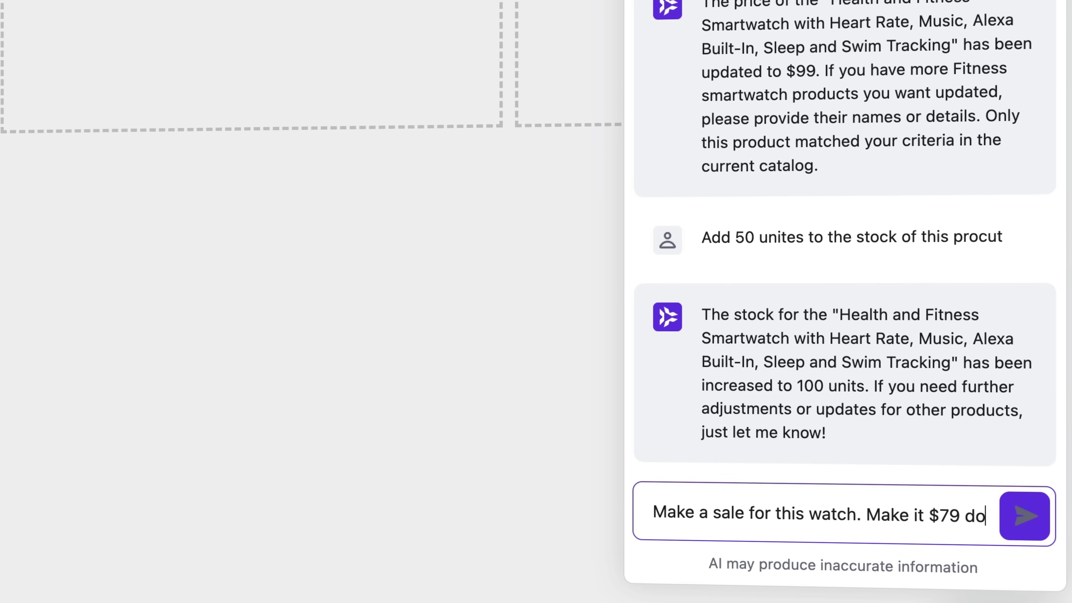
type("llar untill the latest day of this month")
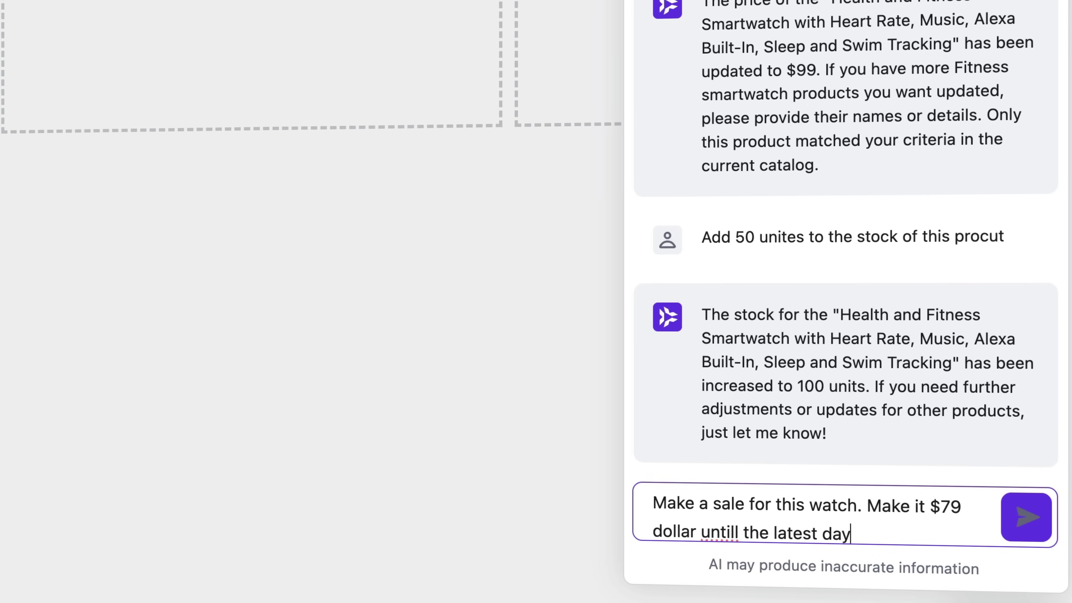
type(".")
key("Return")
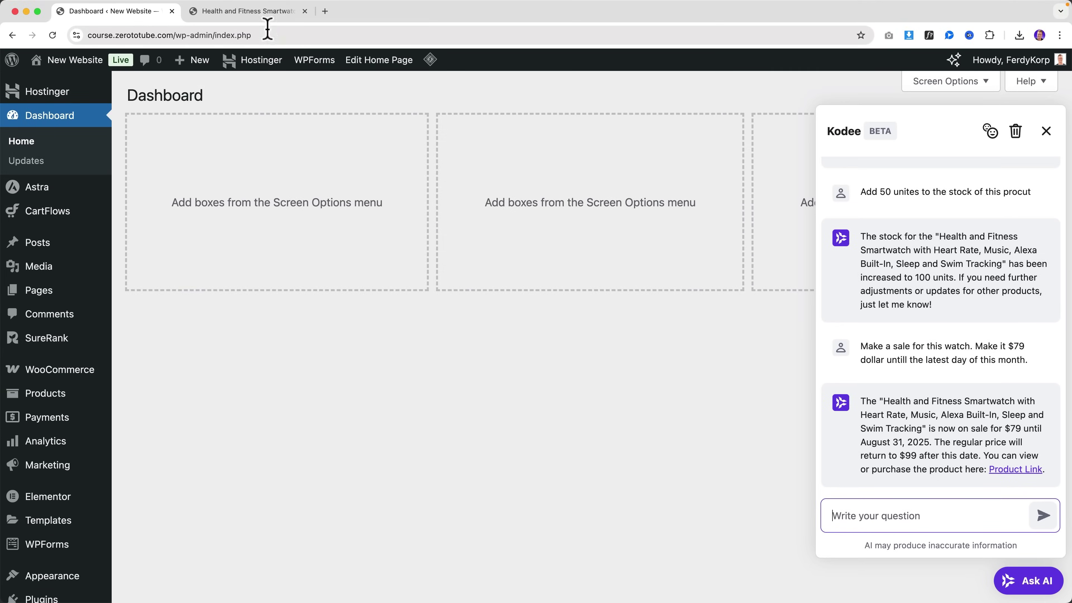
left_click(266, 11)
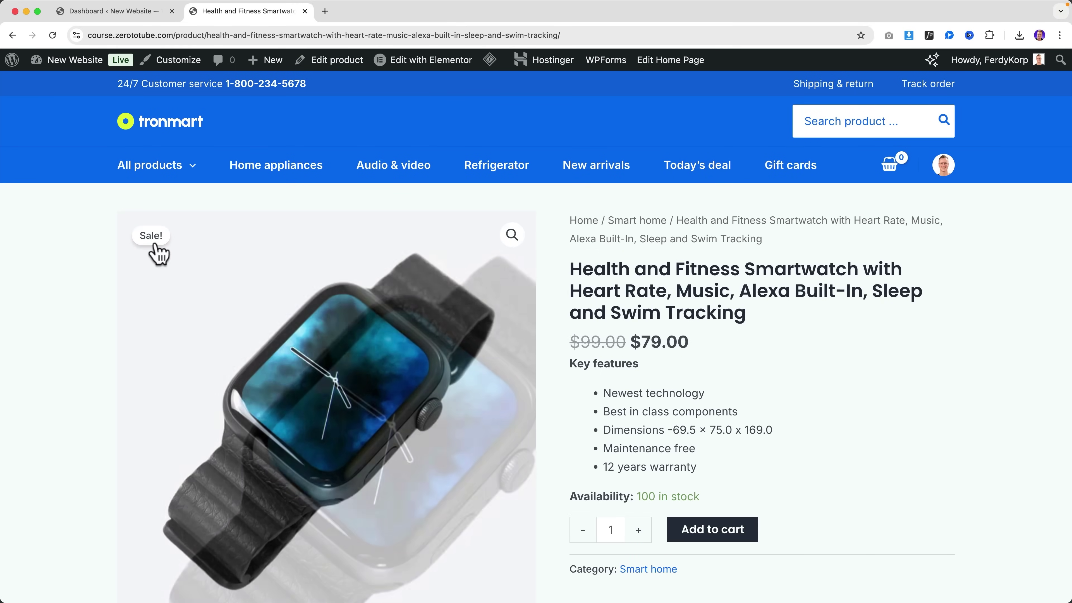
Open the smartwatch's edit screen, review sale price 79 ending 2025-08-31, and open Kodee
scroll(688, 447, "down", 4)
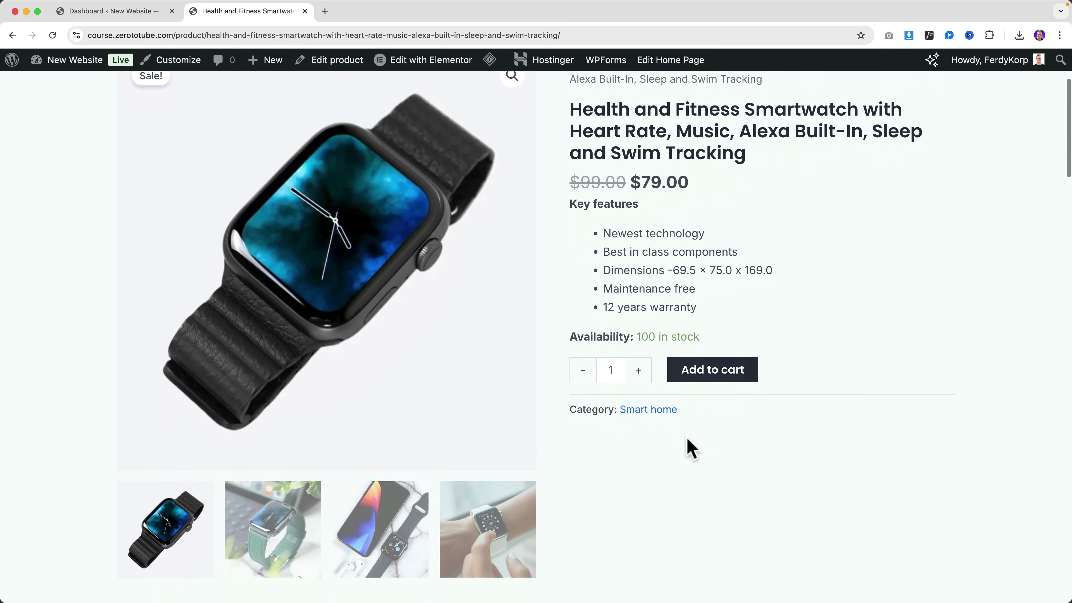
scroll(687, 445, "up", 2)
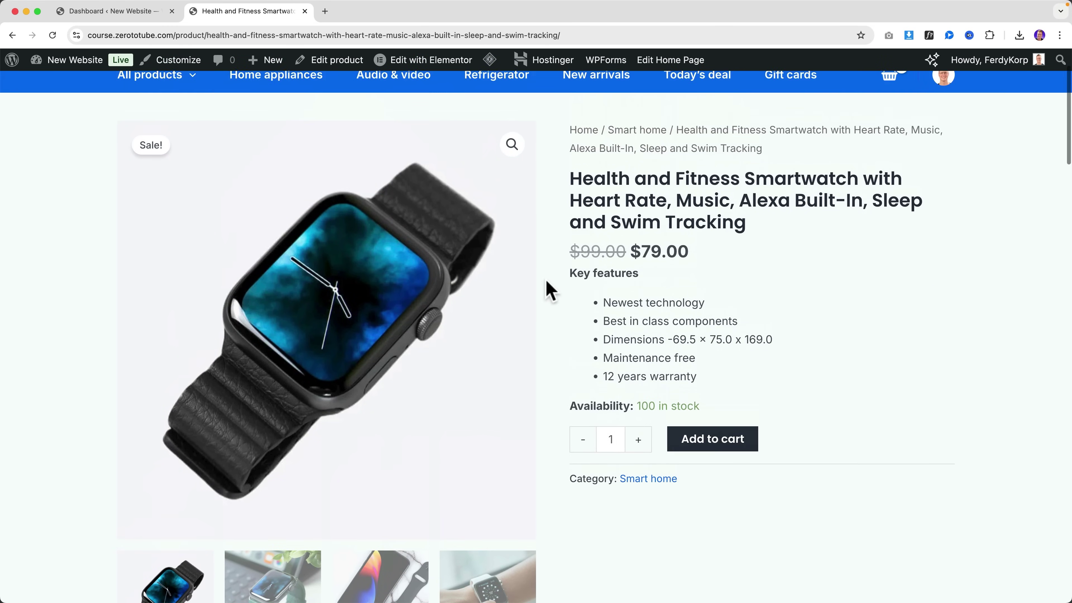
left_click(333, 61)
scroll(490, 202, "down", 10)
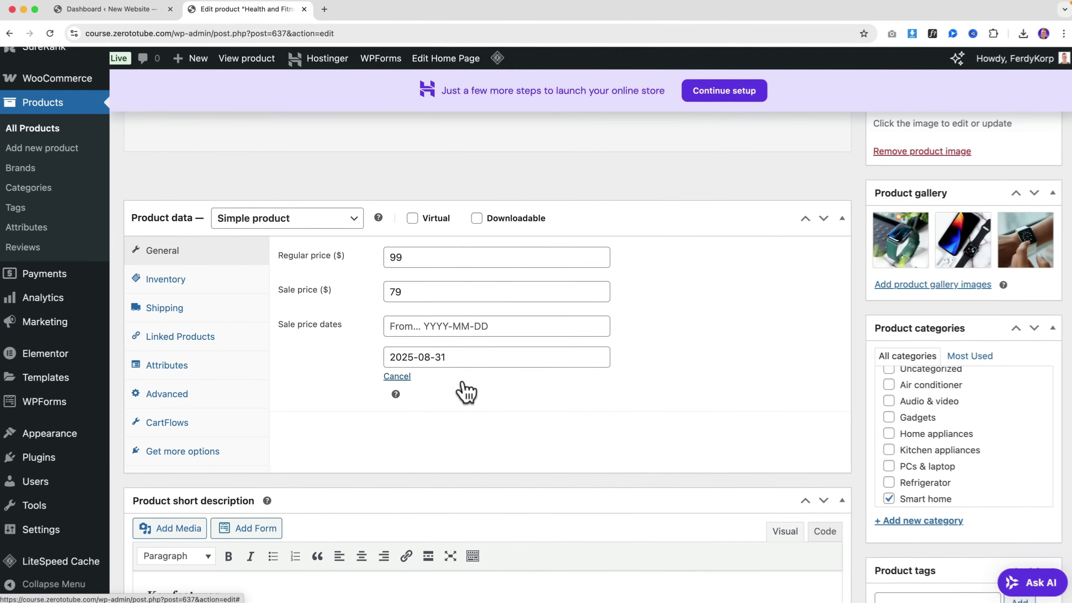
scroll(563, 523, "down", 5)
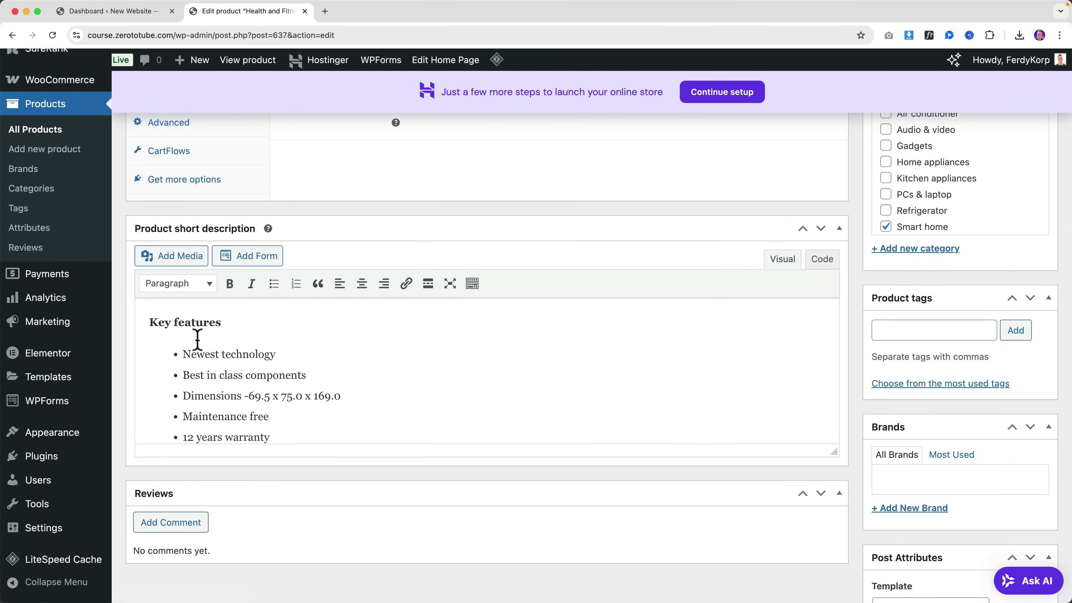
scroll(305, 365, "down", 1)
left_click(1027, 582)
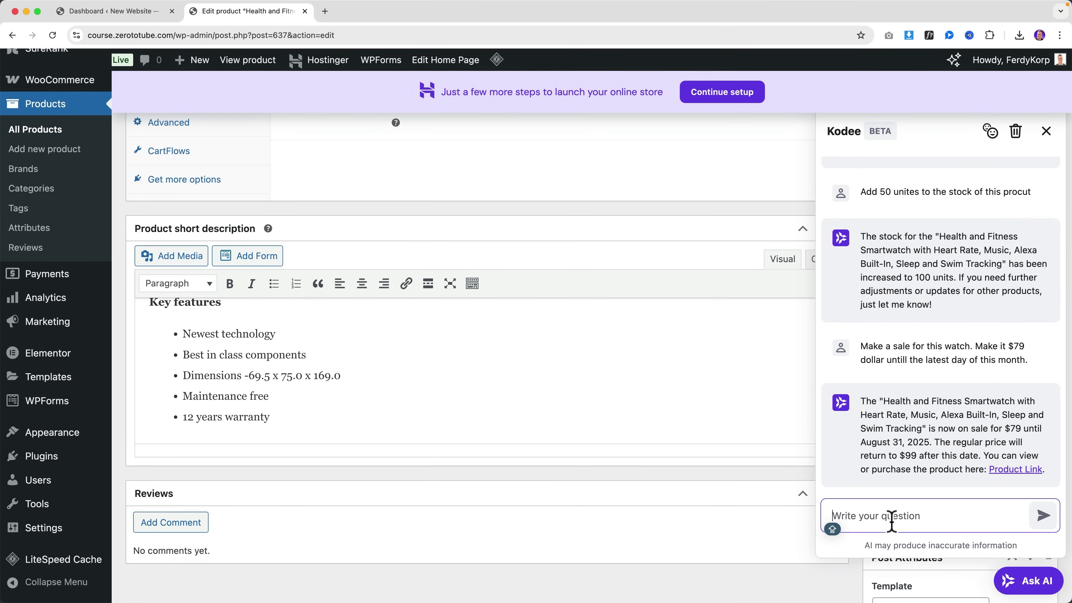
Ask Kodee to enhance the smartwatch's short description for better SEO
type("ENHANE")
key("BackSpace")
key("BackSpace")
key("BackSpace")
key("BackSpace")
key("BackSpace")
key("BackSpace")
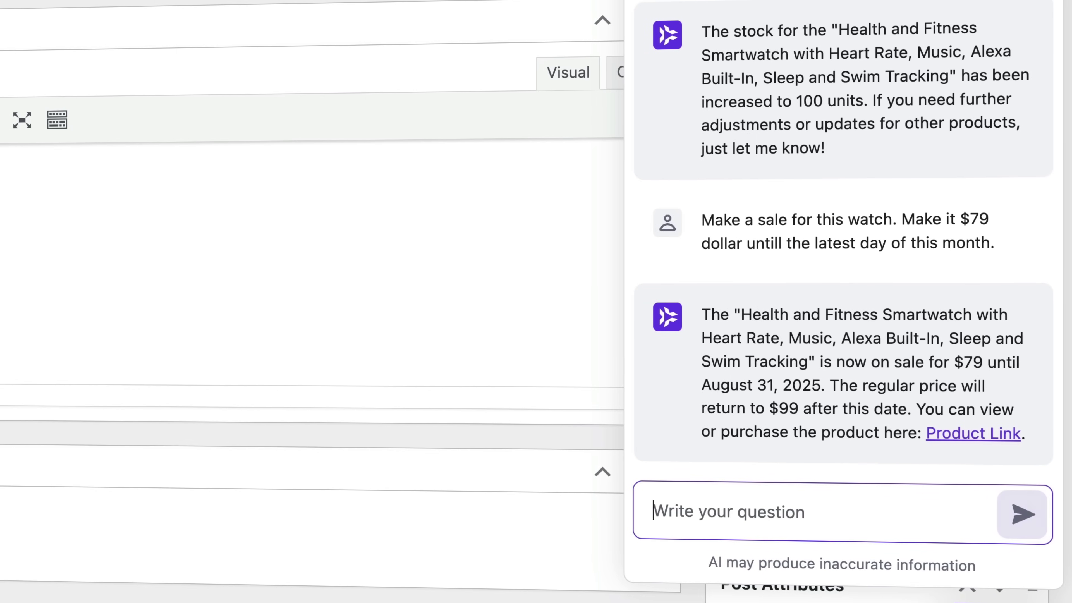
type("Enhance the short description to")
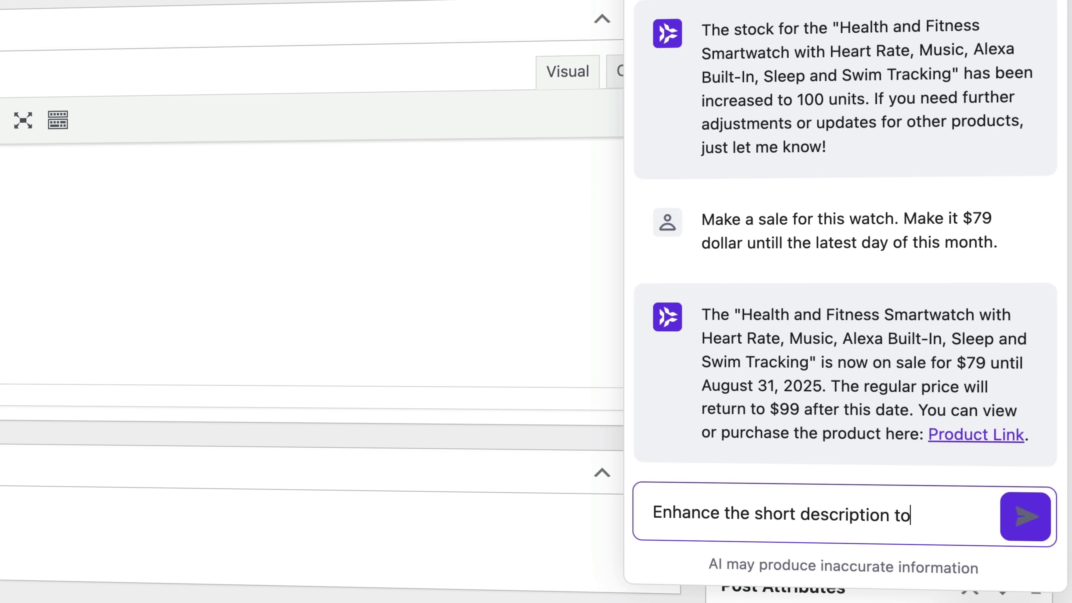
type("it be")
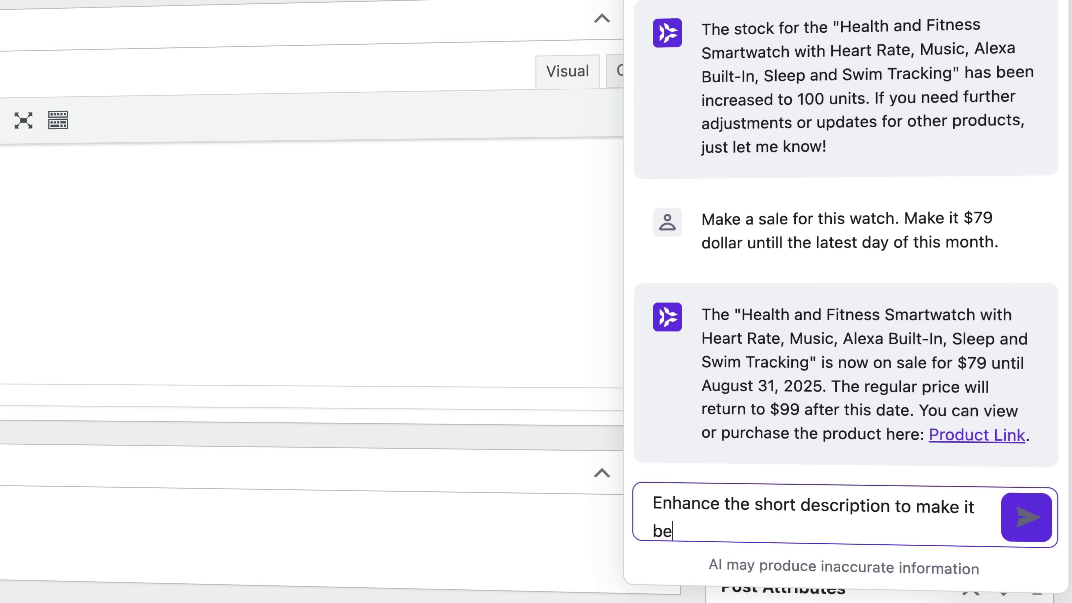
type("tter for SEO")
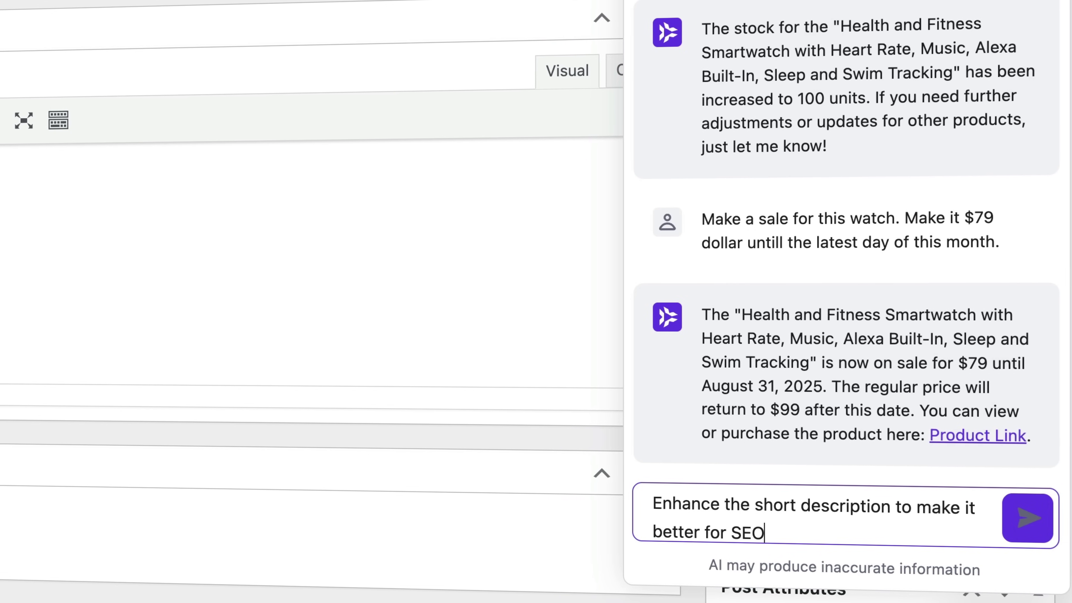
key("Return")
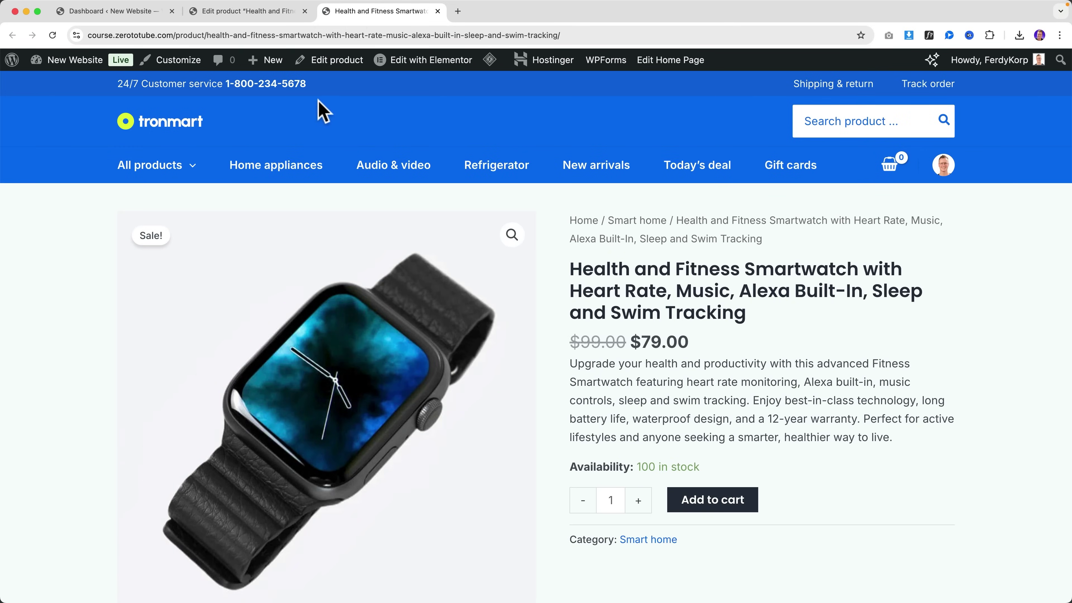
Review the SEO-rewritten short description on the live product page
left_click(266, 12)
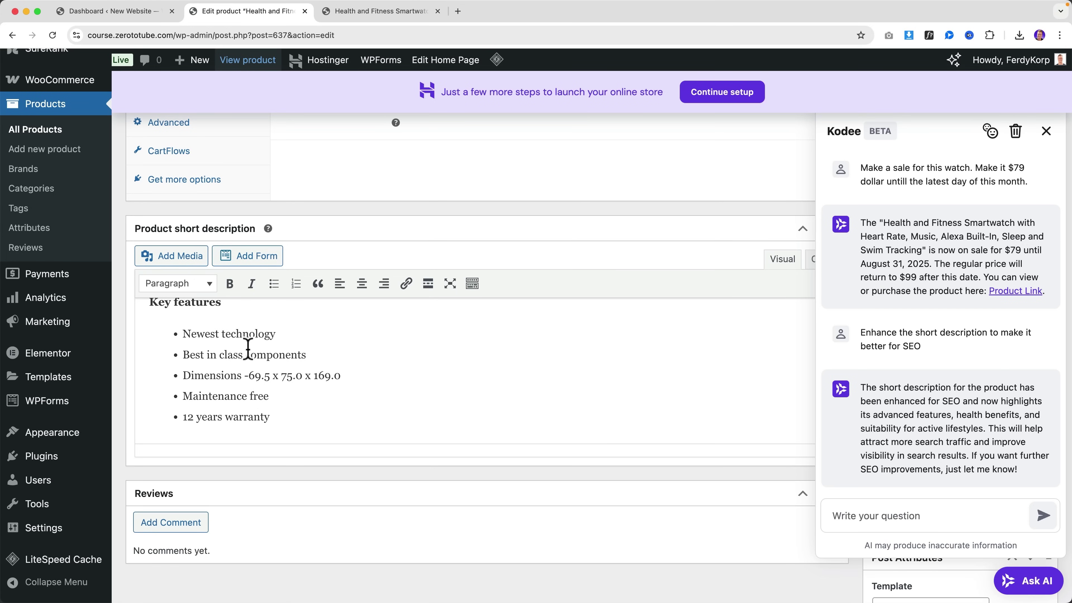
left_click(382, 14)
left_click_drag(584, 364, 788, 442)
left_click(788, 442)
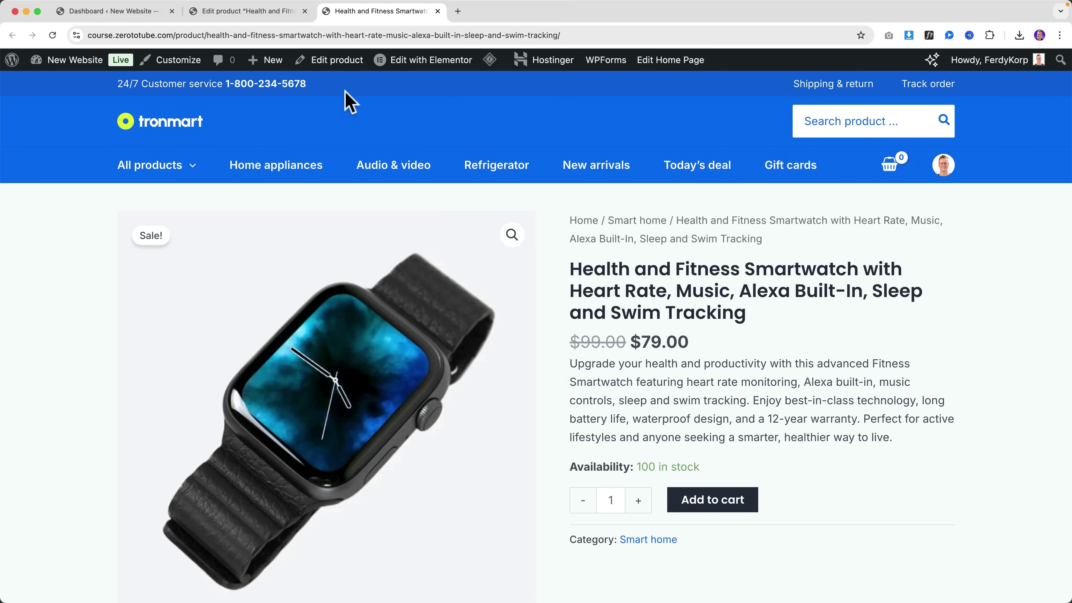
Ask Kodee to 'Make it shorter' and check the shortened description on the product page
left_click(244, 12)
left_click(927, 515)
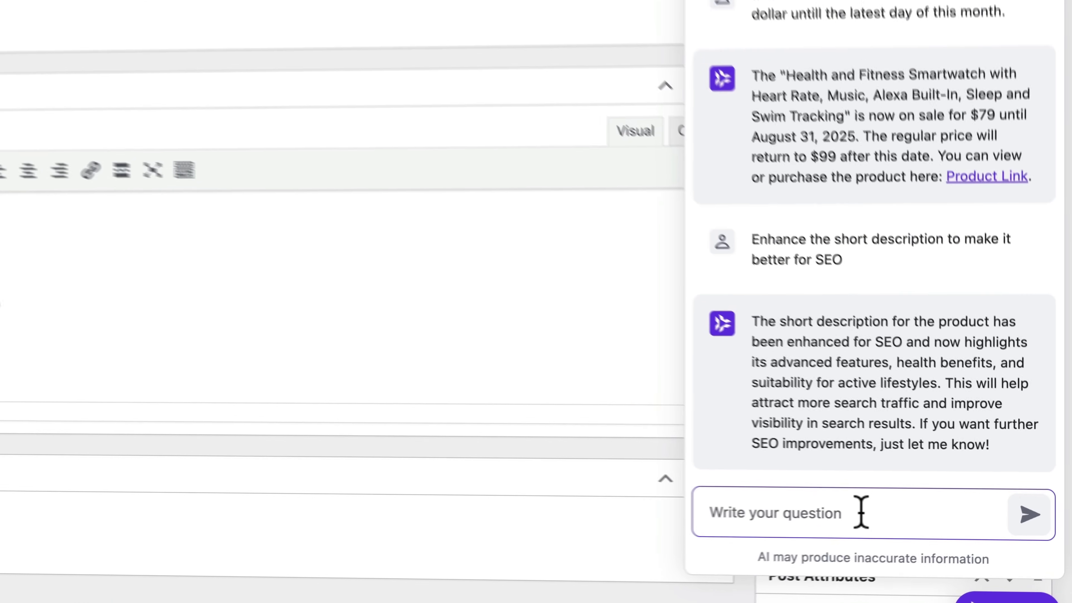
type("Make it shorter")
key("Return")
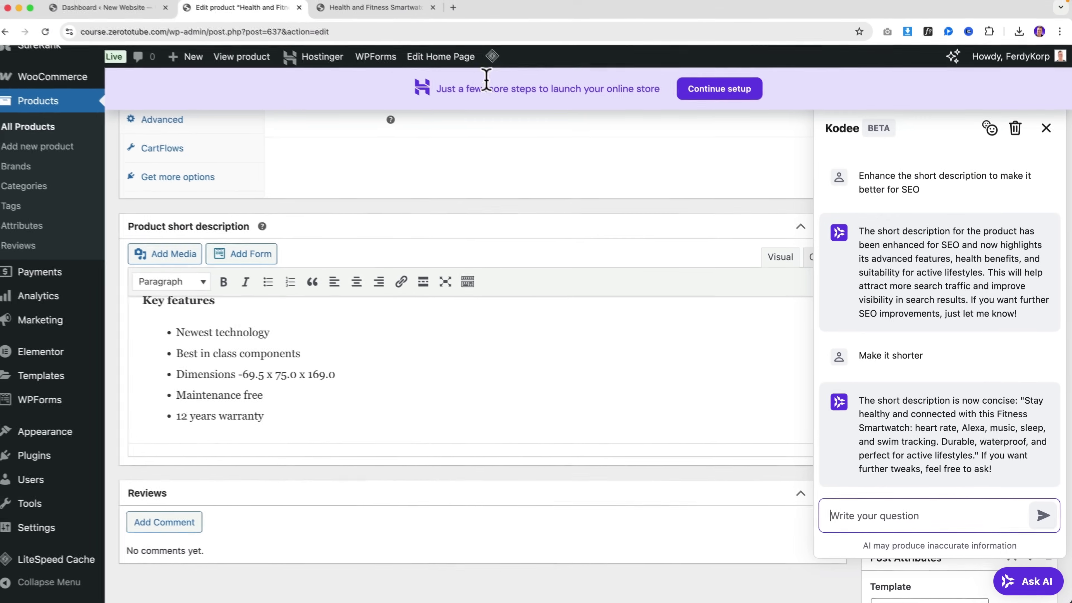
left_click(380, 12)
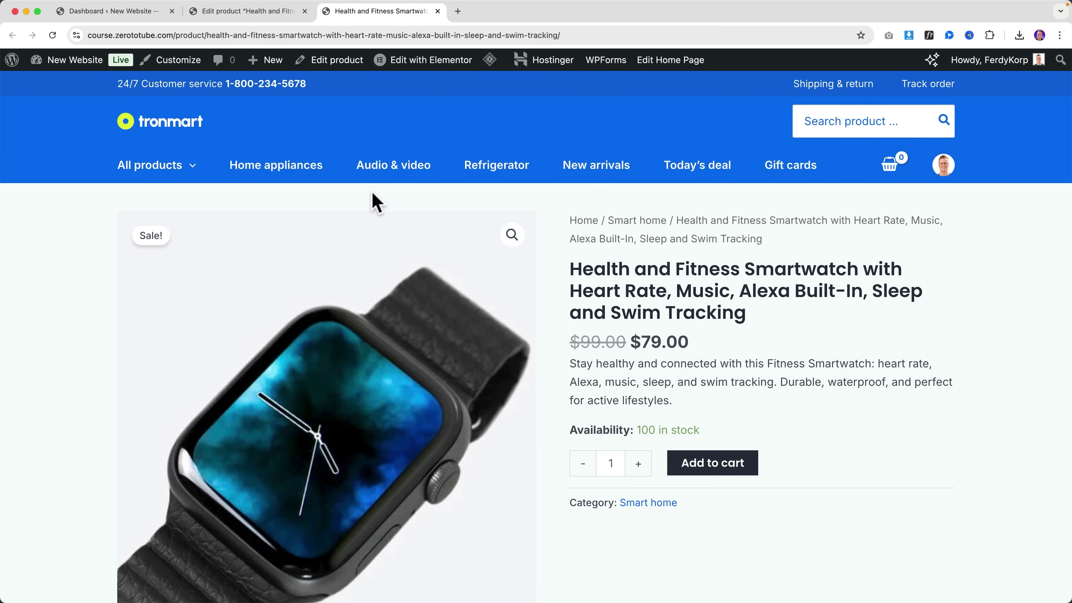
left_click(279, 11)
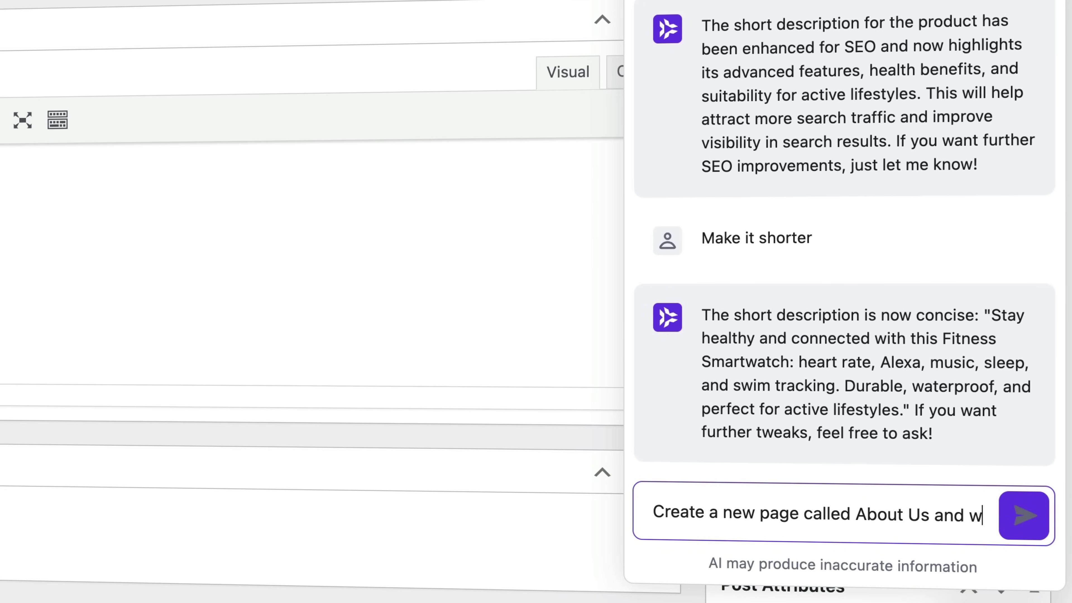
Ask Kodee to write an About Us page based on the website's content
type("rite something about")
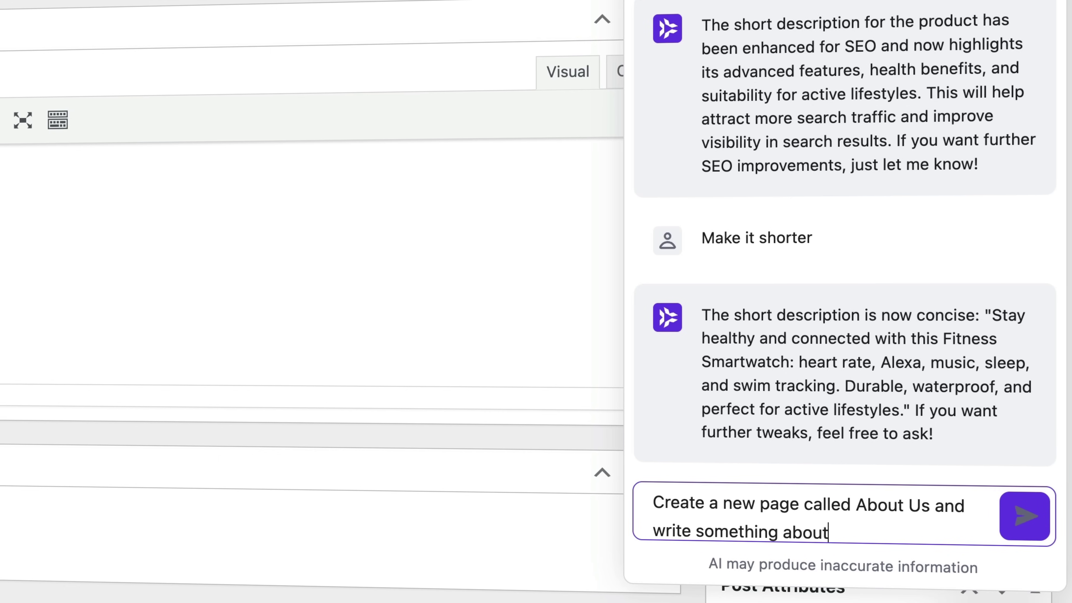
type(" our compan")
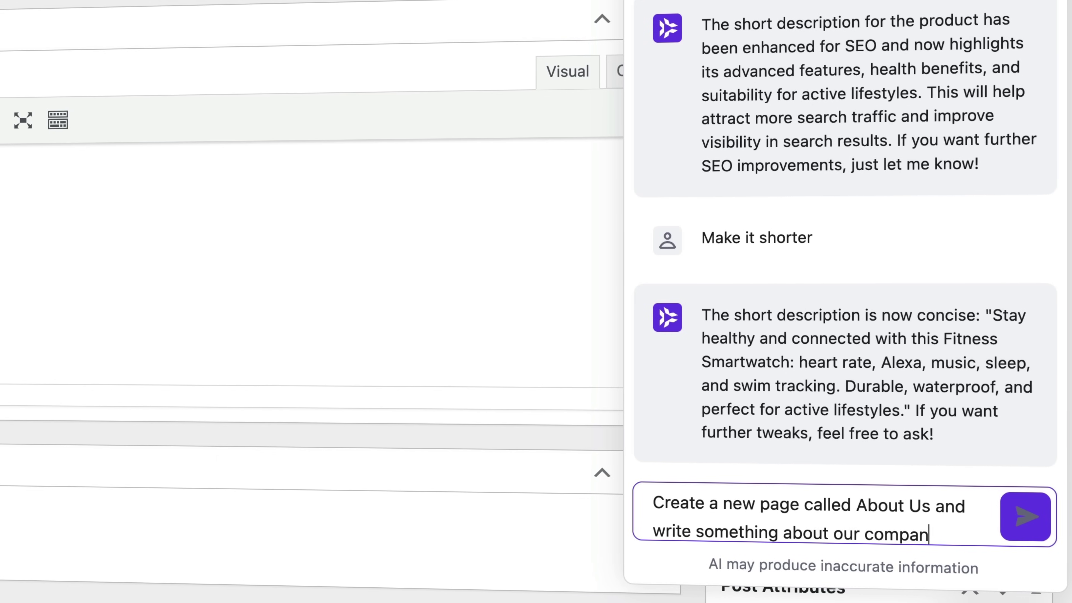
type("y based on the")
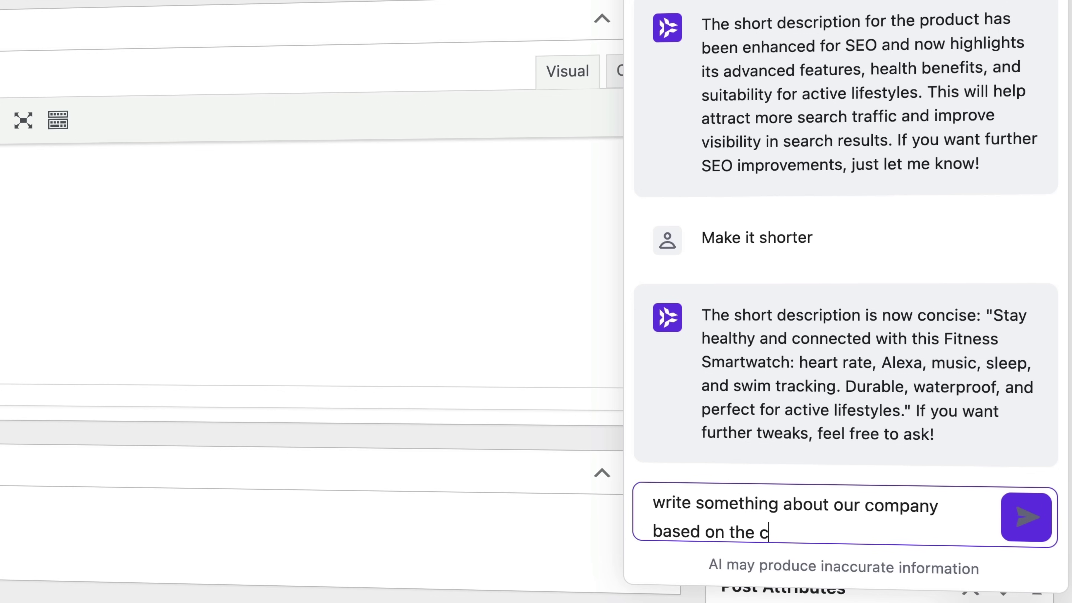
type("can")
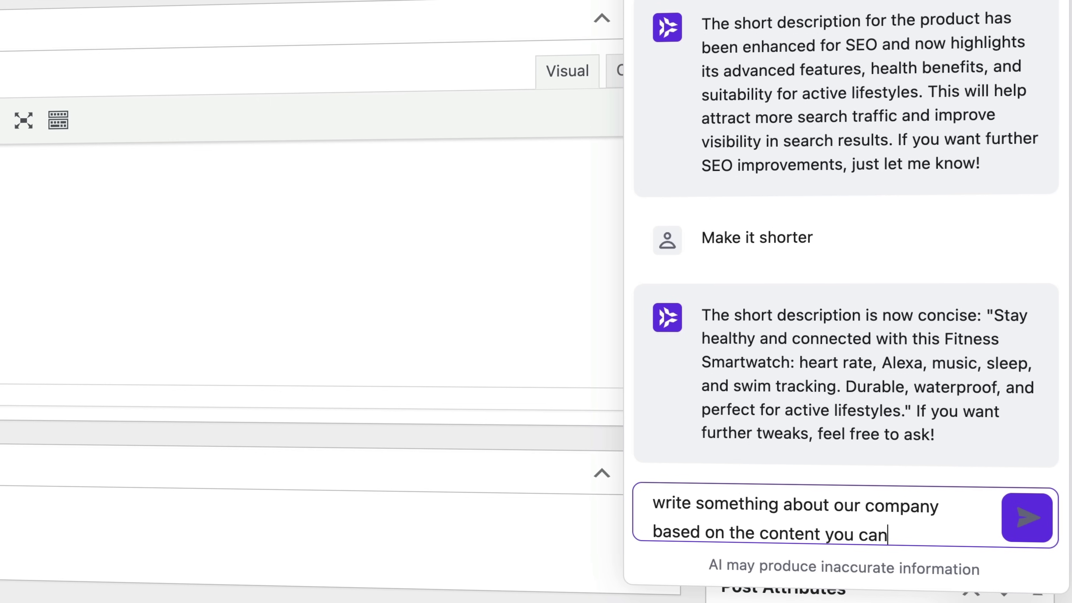
type(" find on this websi")
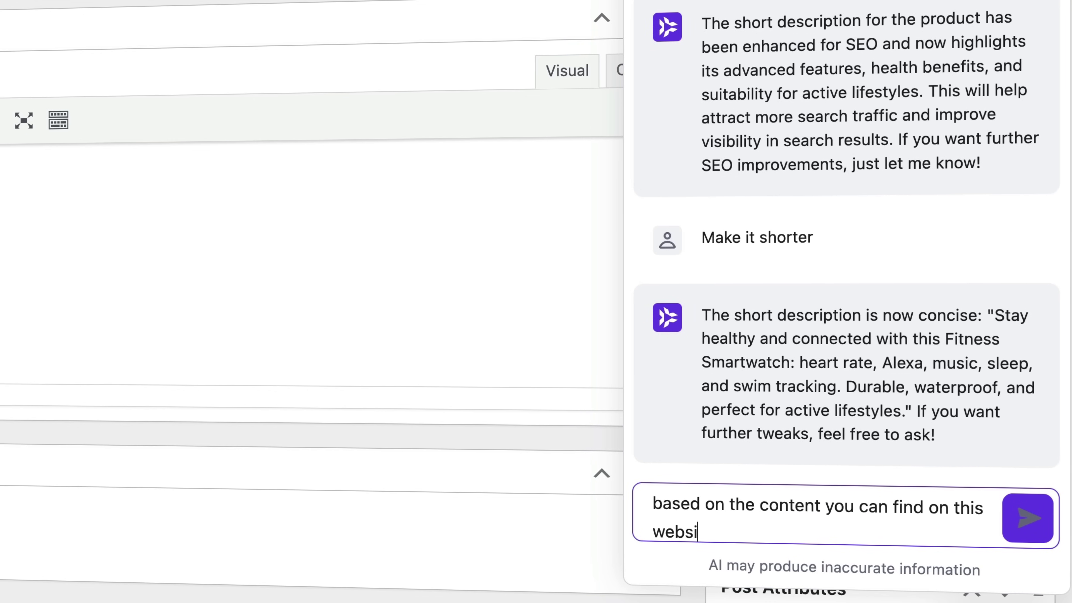
type("te.")
key("Return")
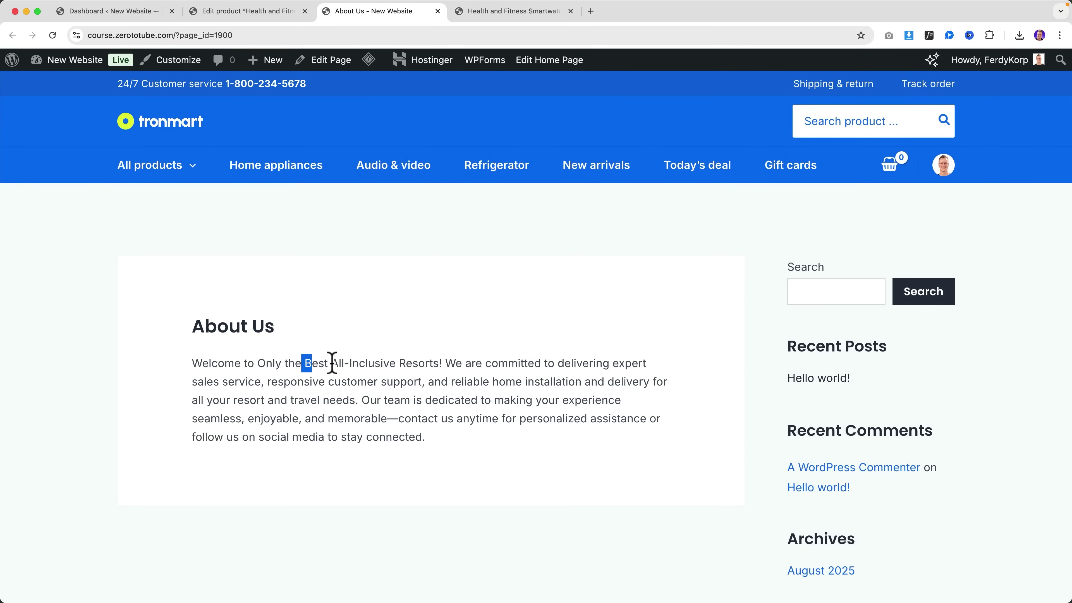
Open the new About Us page in the editor and publish it
left_click(548, 382)
scroll(477, 394, "down", 3)
scroll(478, 402, "up", 3)
left_click_drag(427, 438, 192, 363)
left_click(241, 363)
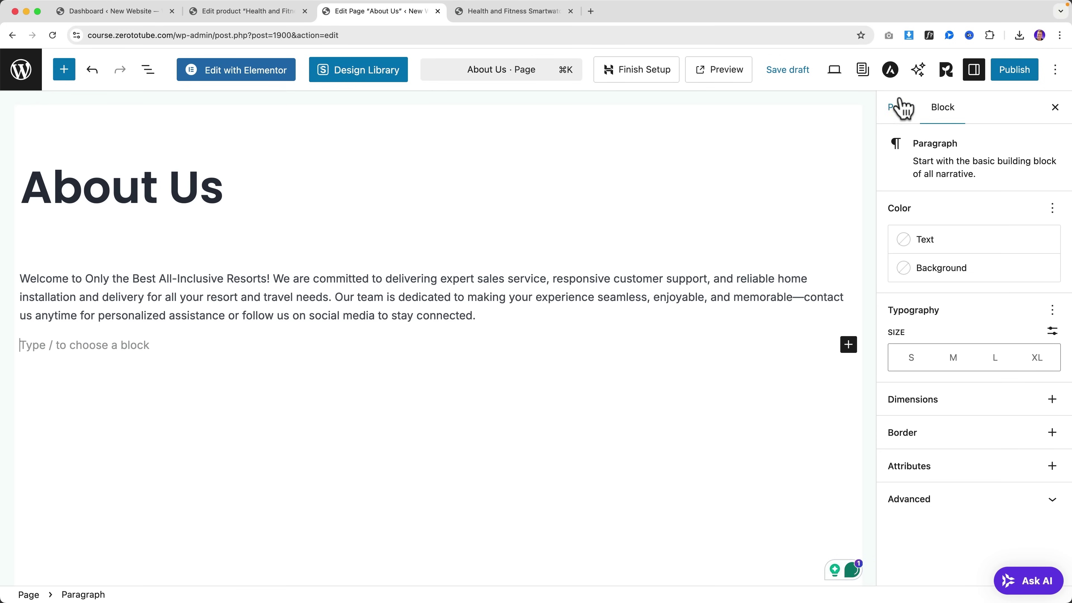
left_click(1009, 70)
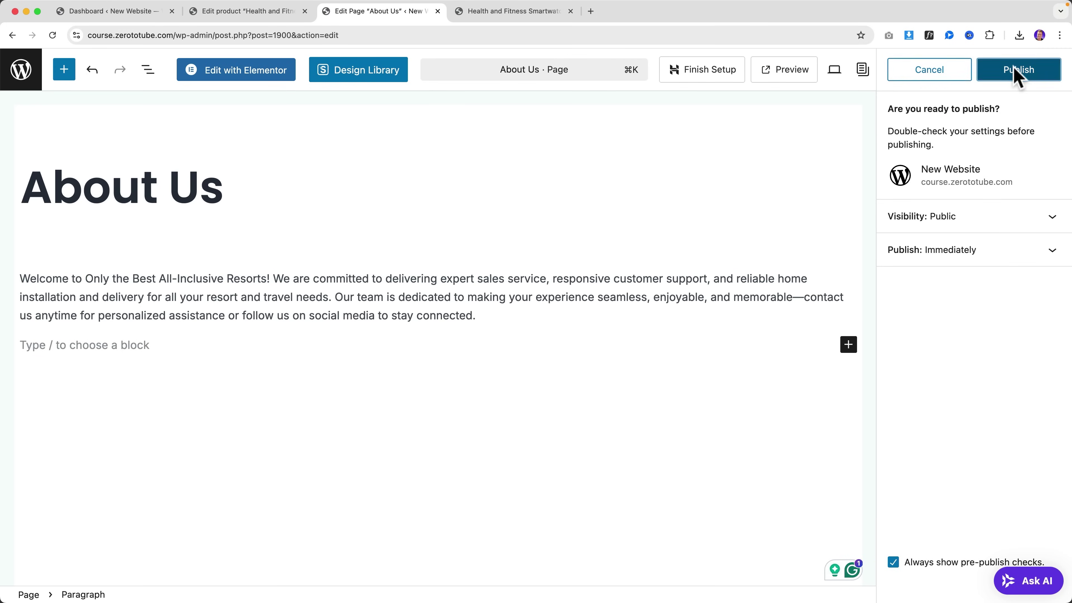
left_click(1013, 71)
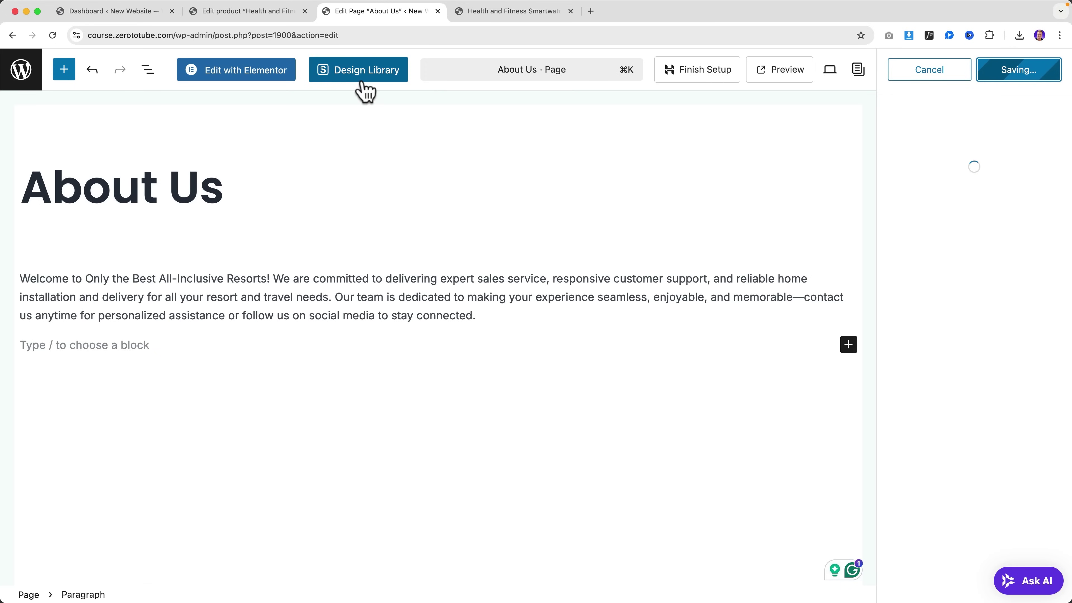
View the live front page, then close the product edit and product page tabs
left_click(148, 12)
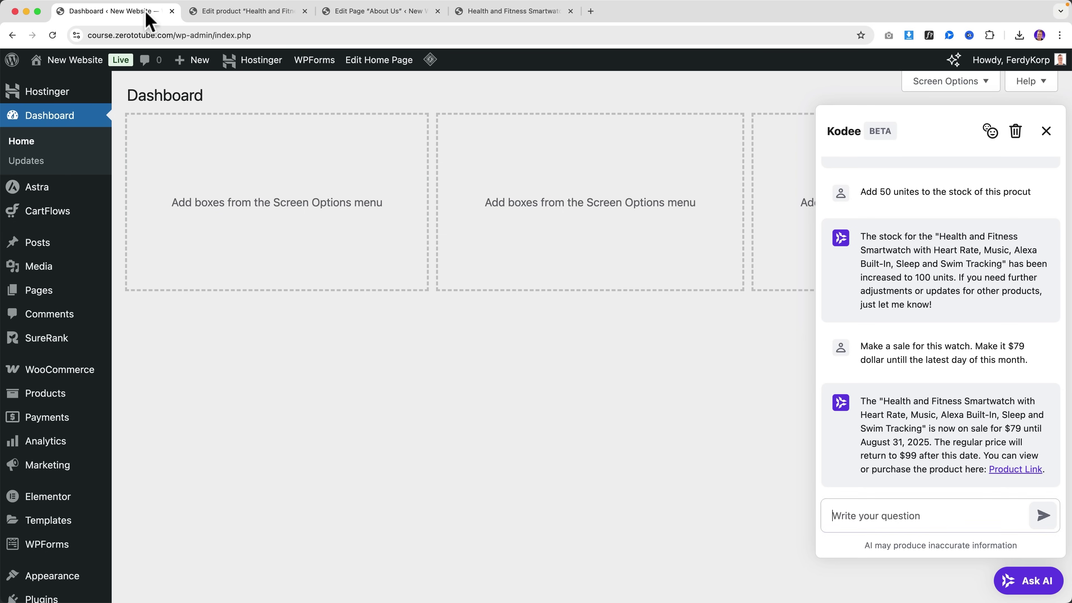
left_click(90, 61)
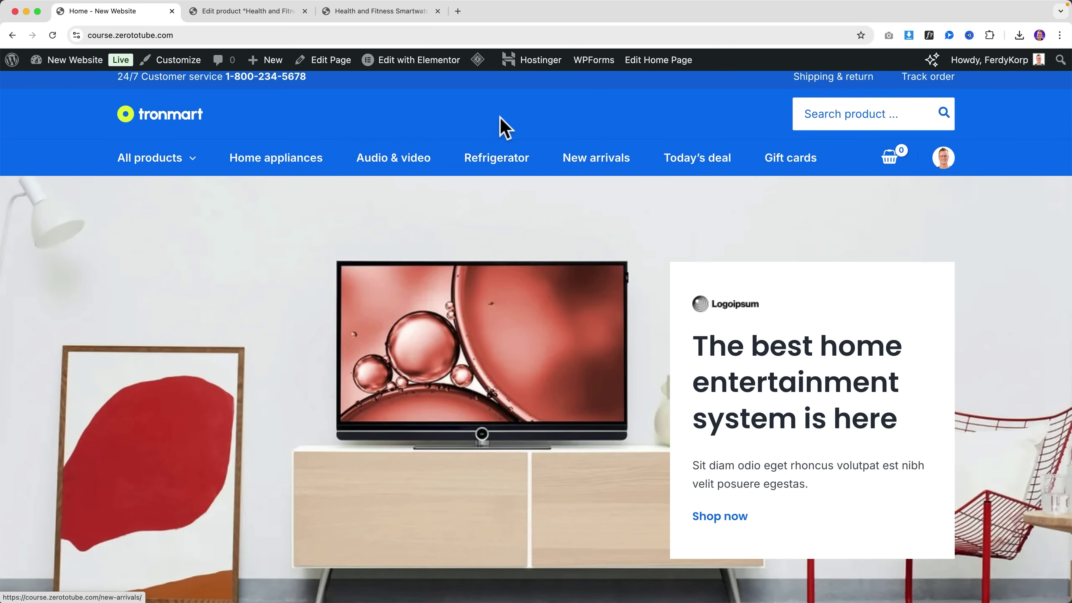
left_click(69, 61)
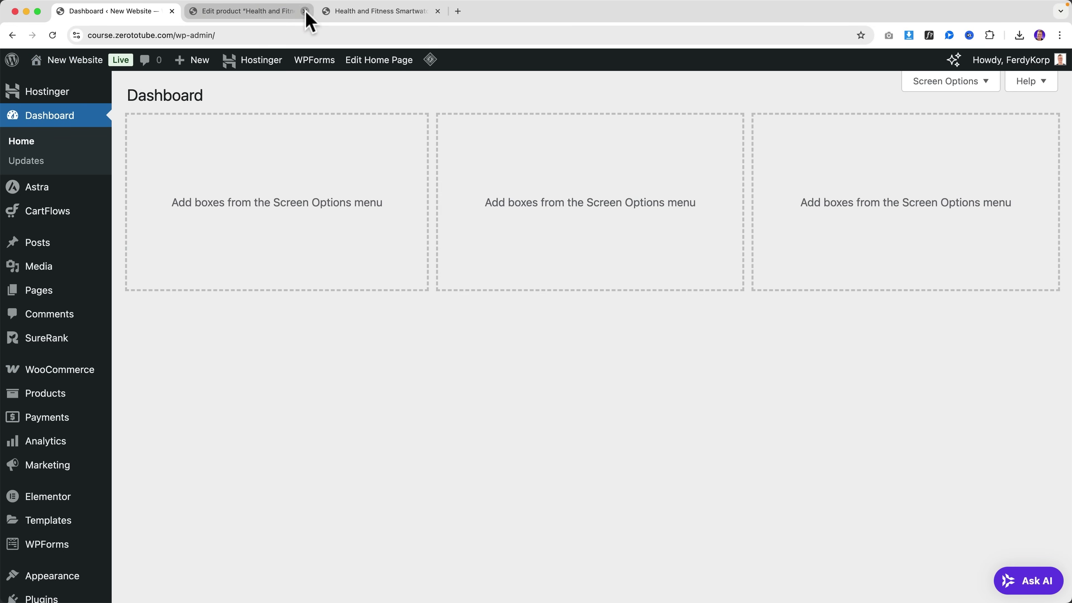
left_click(304, 11)
left_click(305, 11)
Ask Kodee to add the About page to the main menu in second place
left_click(1022, 582)
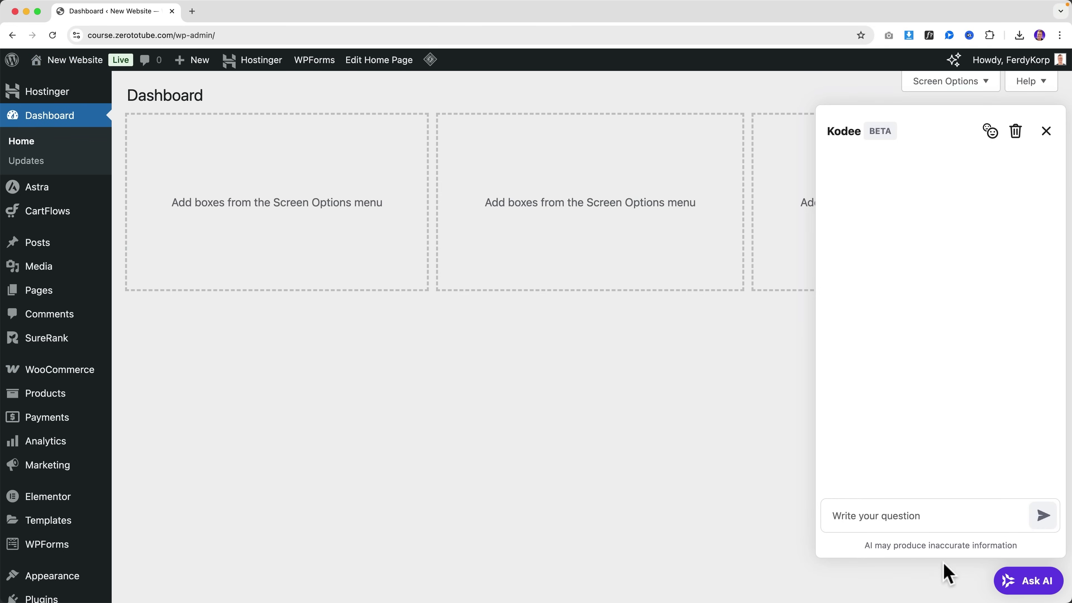
type("Add the ")
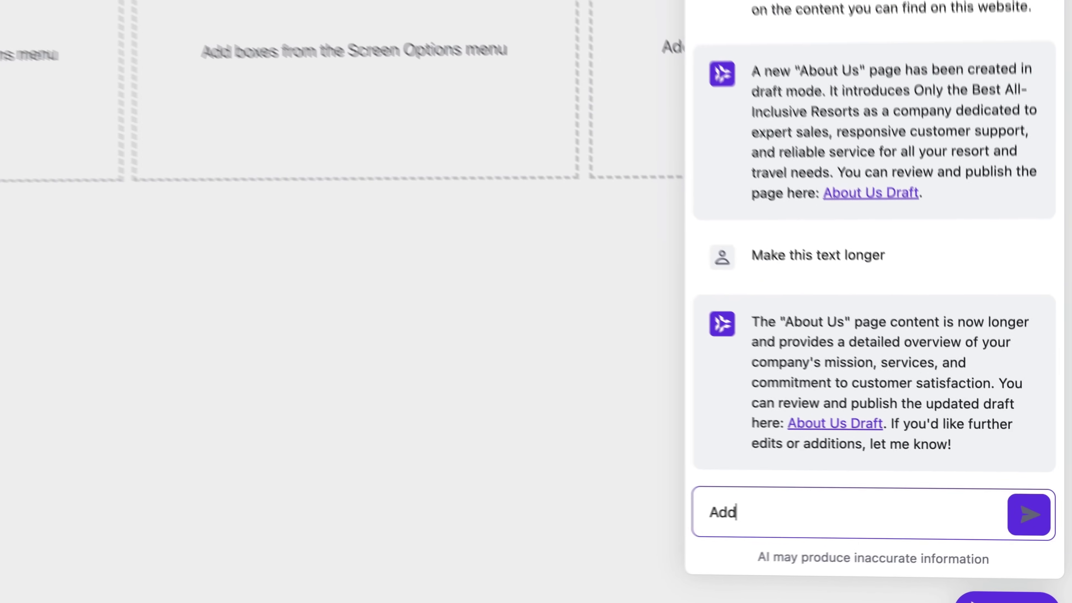
type("About Page")
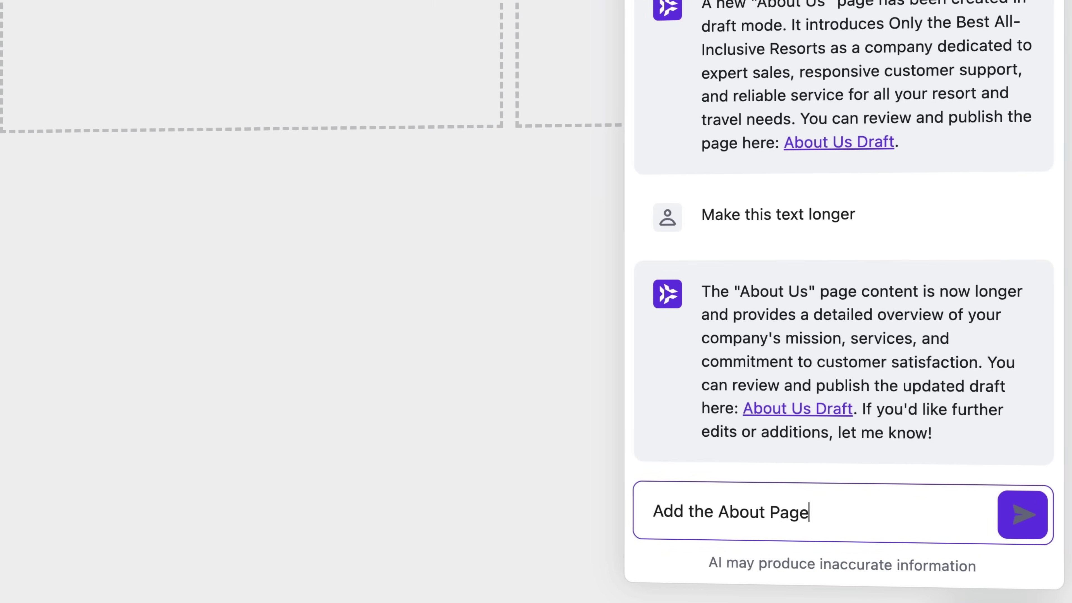
type(" To the Main Menu")
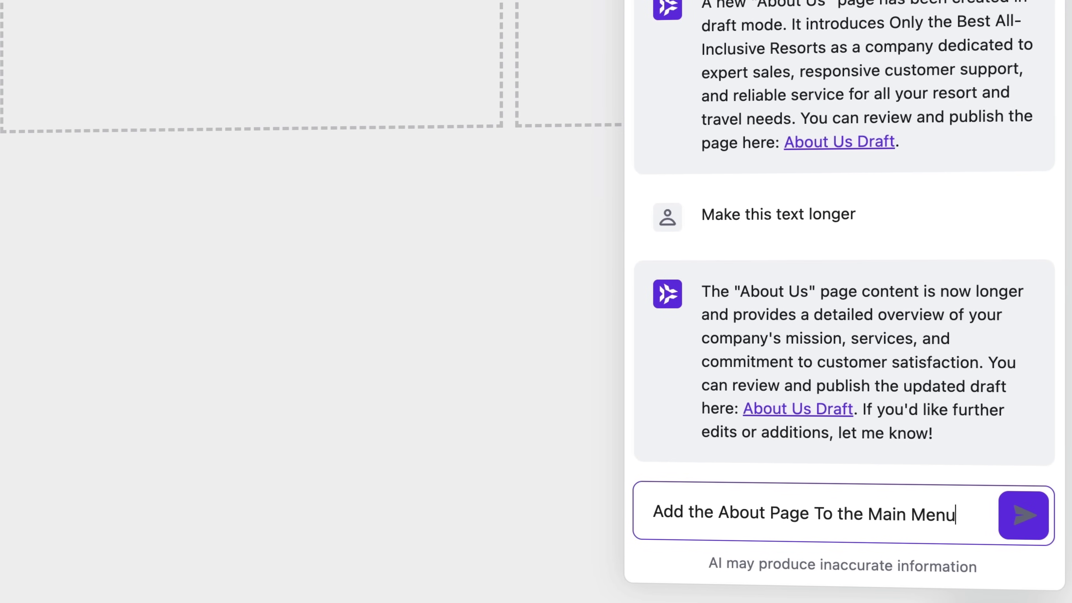
type(" on the second place")
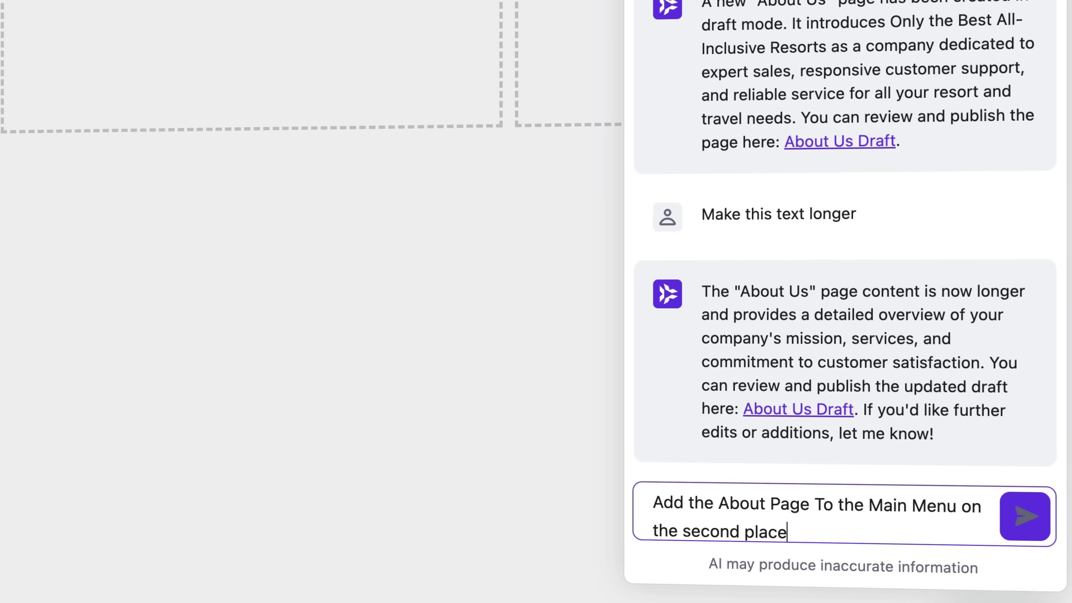
key("Return")
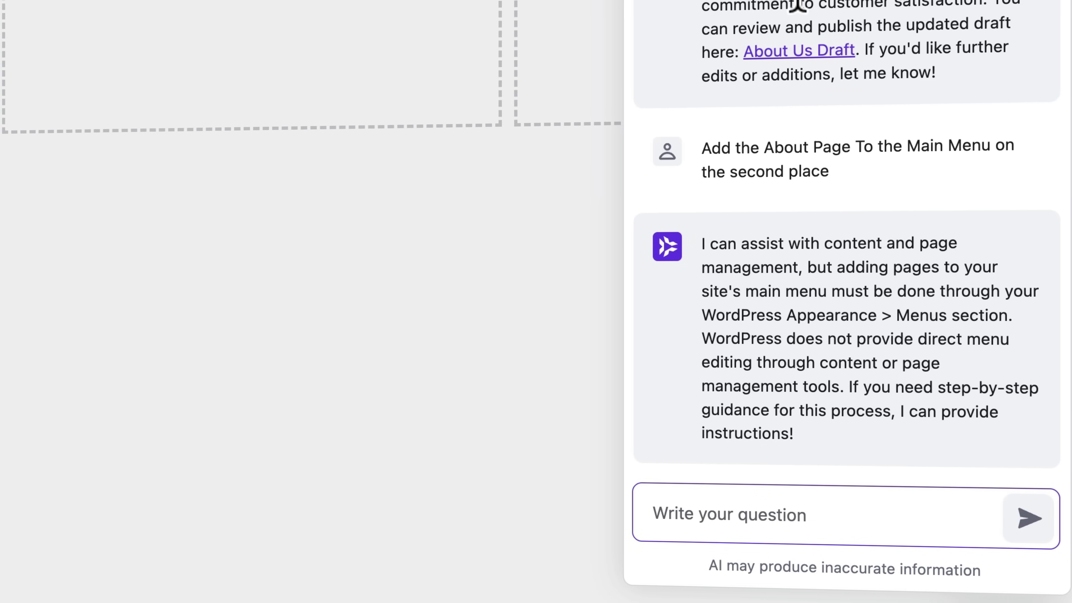
mouse_move(1017, 63)
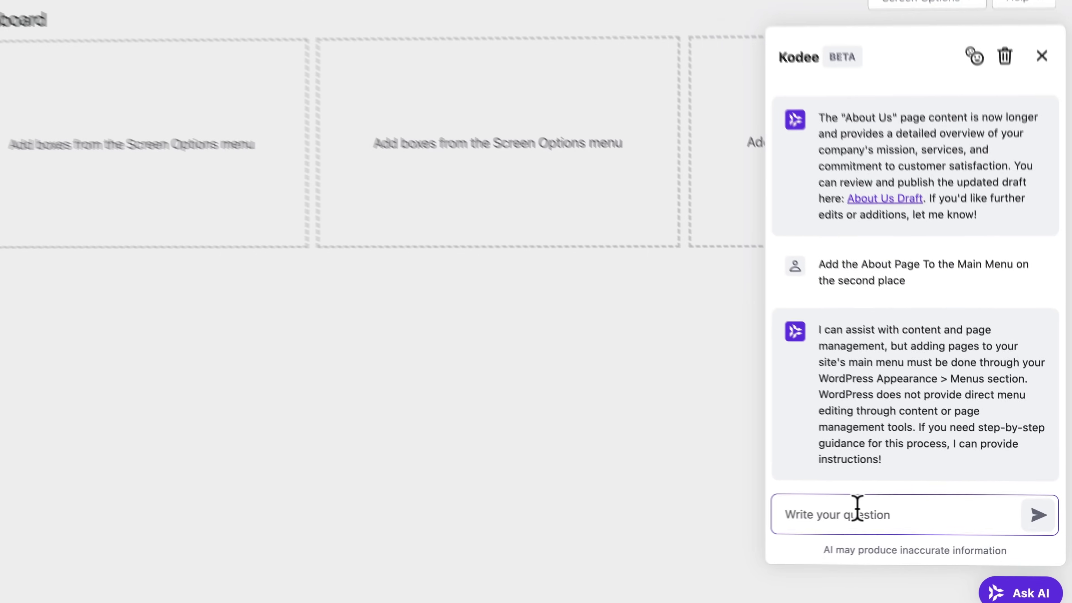
Ask Kodee to change the display name to the user's full name, then close the chat
type("Change the Display name to")
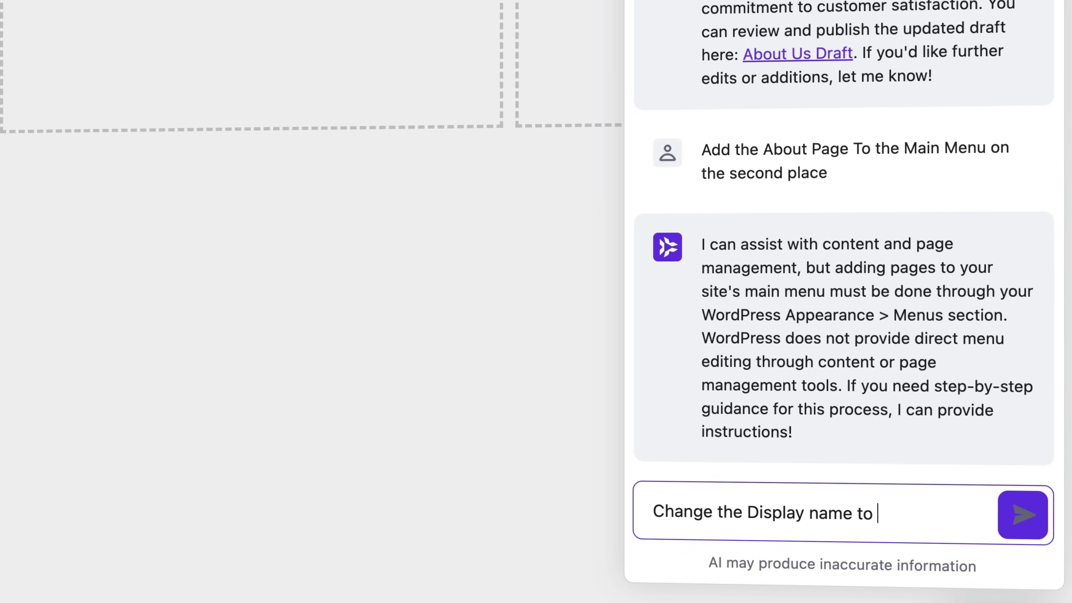
type(" Ferdy Korpershoek and show the First and last")
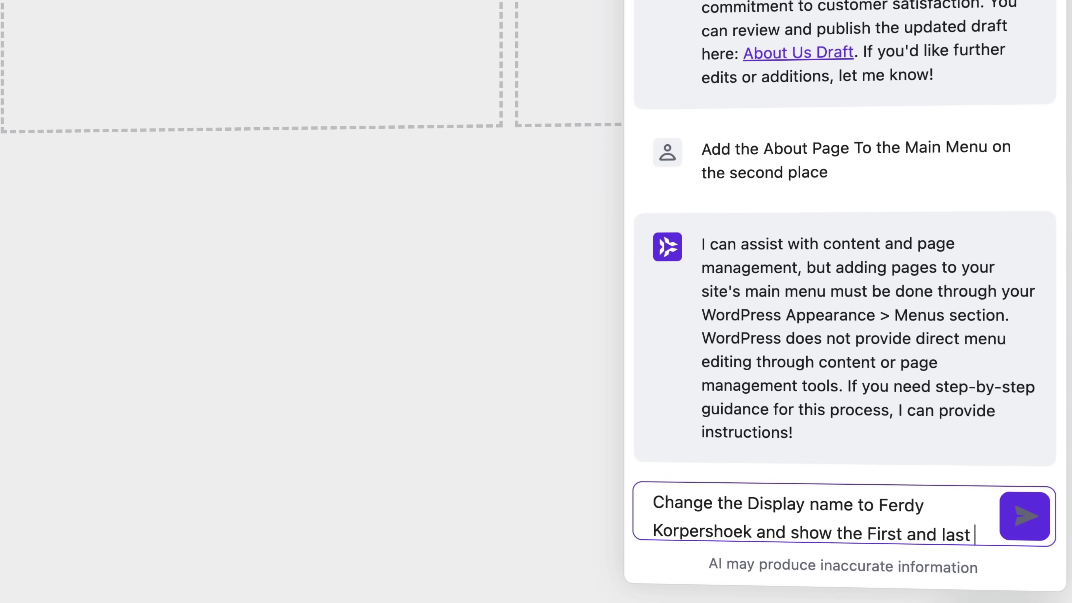
type("name in the right top corner where right")
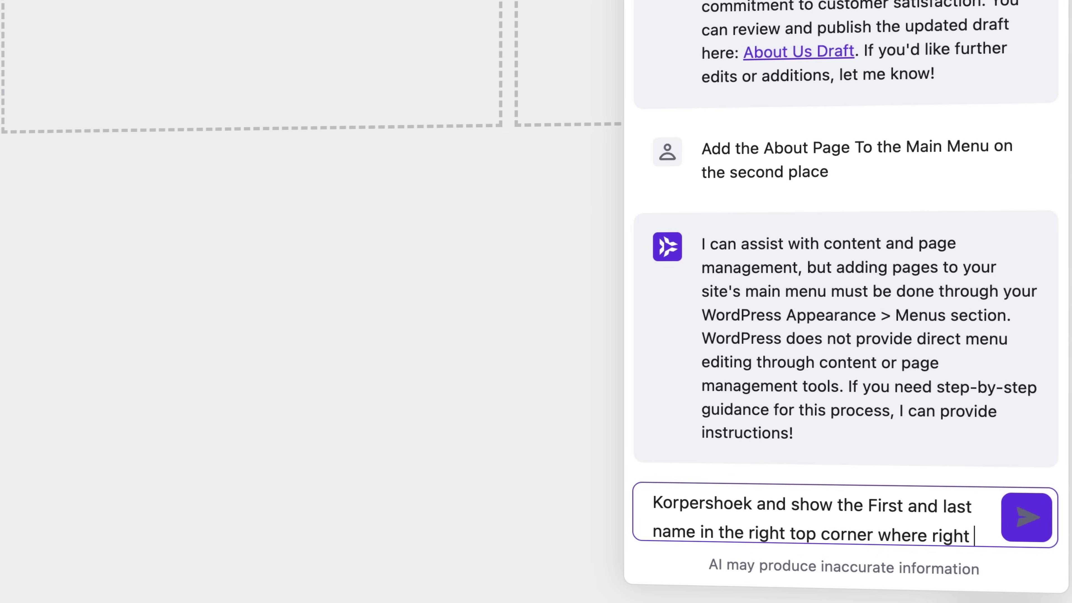
type("says FerdyKorp")
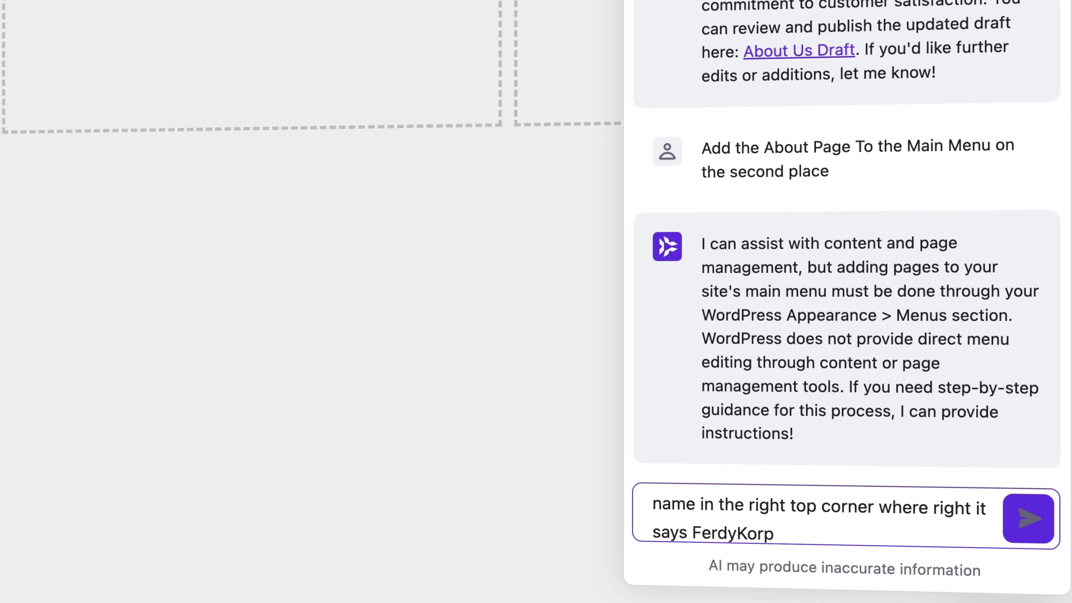
type(".")
key("Return")
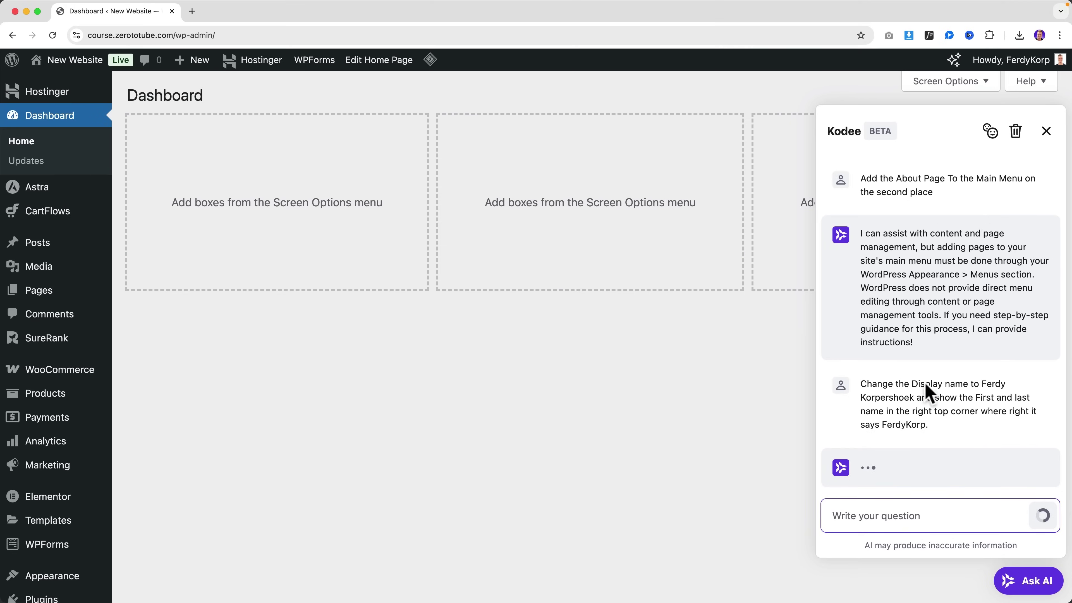
mouse_move(1028, 70)
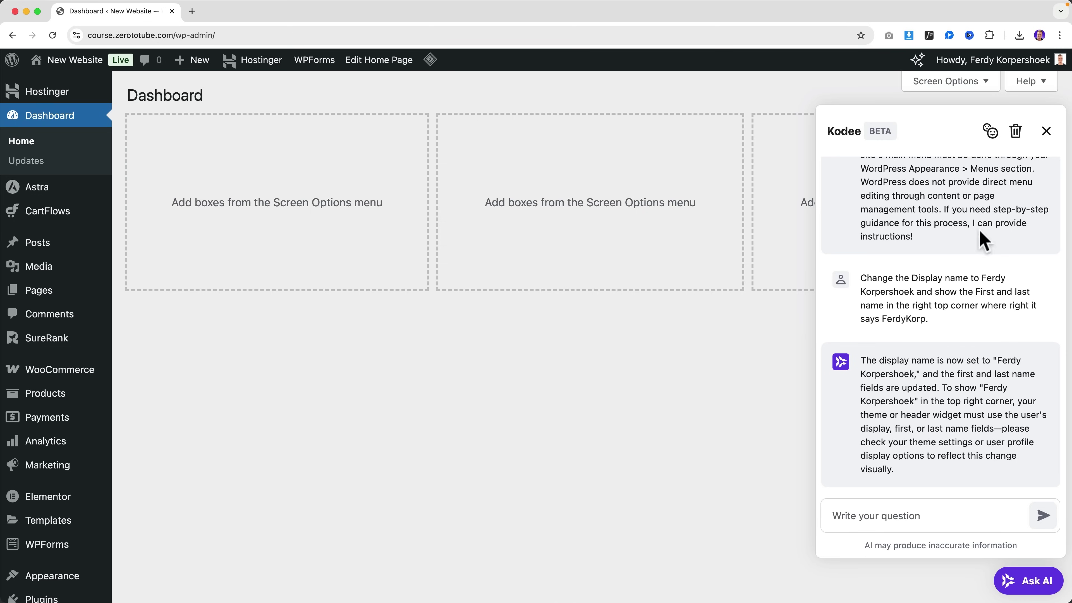
mouse_move(948, 64)
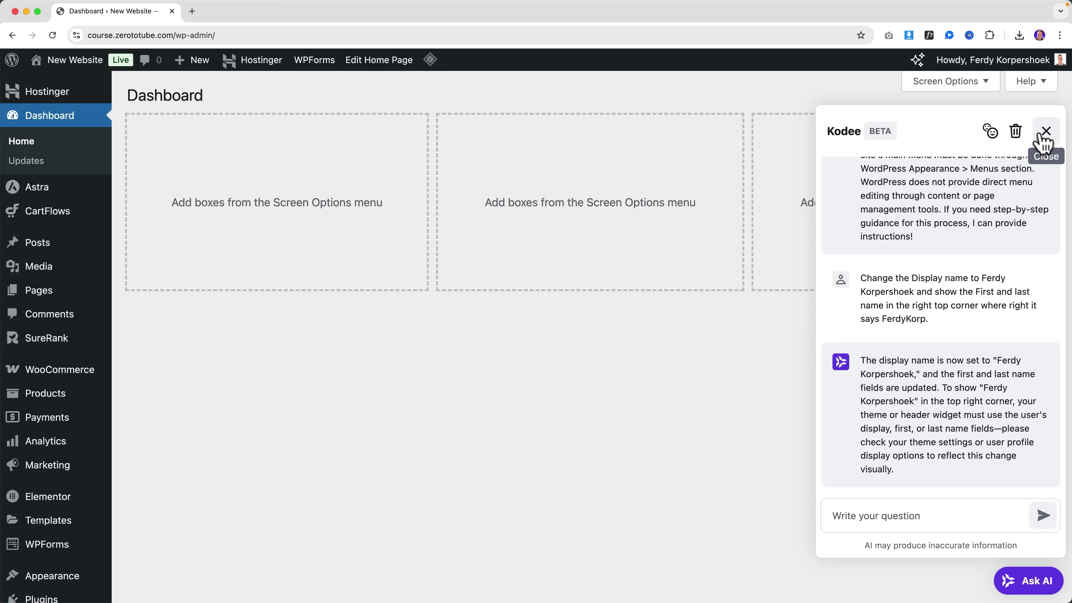
left_click(1045, 134)
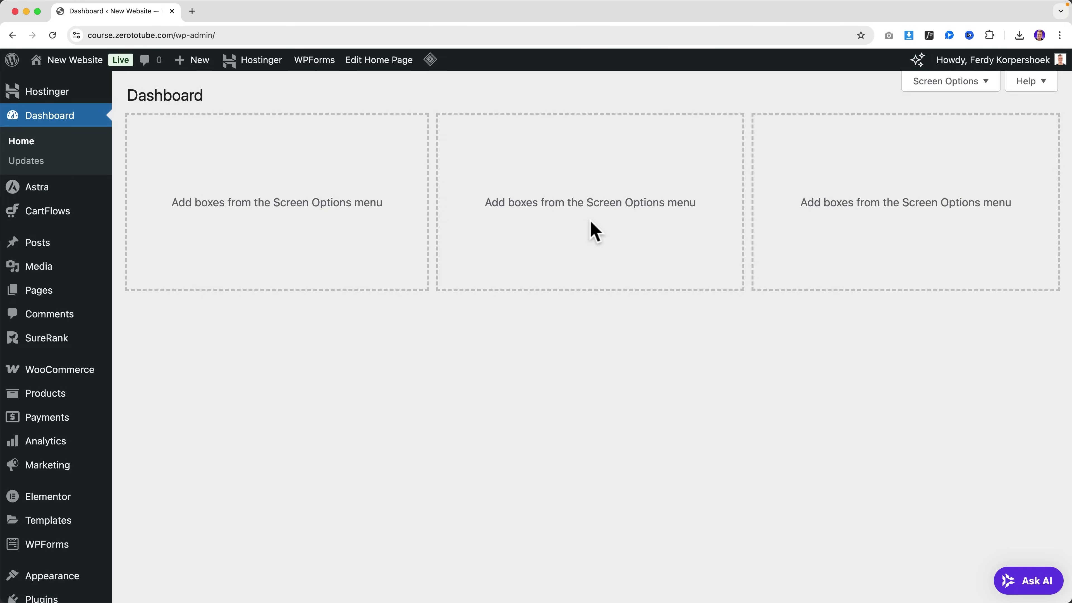
Open hostinger.com's hosting pricing plans in a new tab, then open the Hostinger admin page
left_click(192, 13)
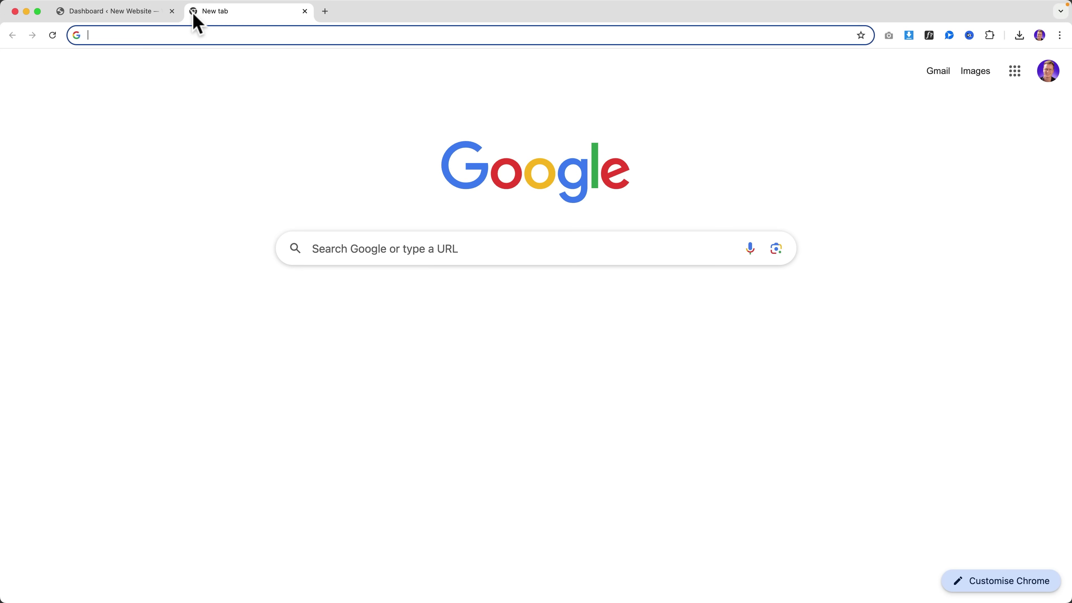
type("hostinger")
key("Return")
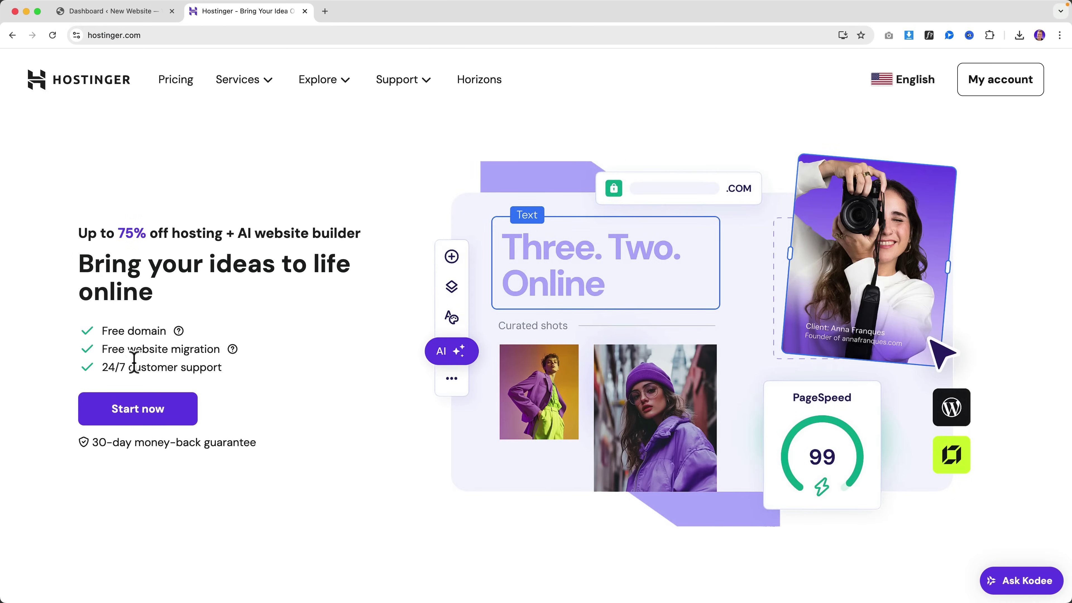
left_click(139, 412)
scroll(414, 378, "down", 4)
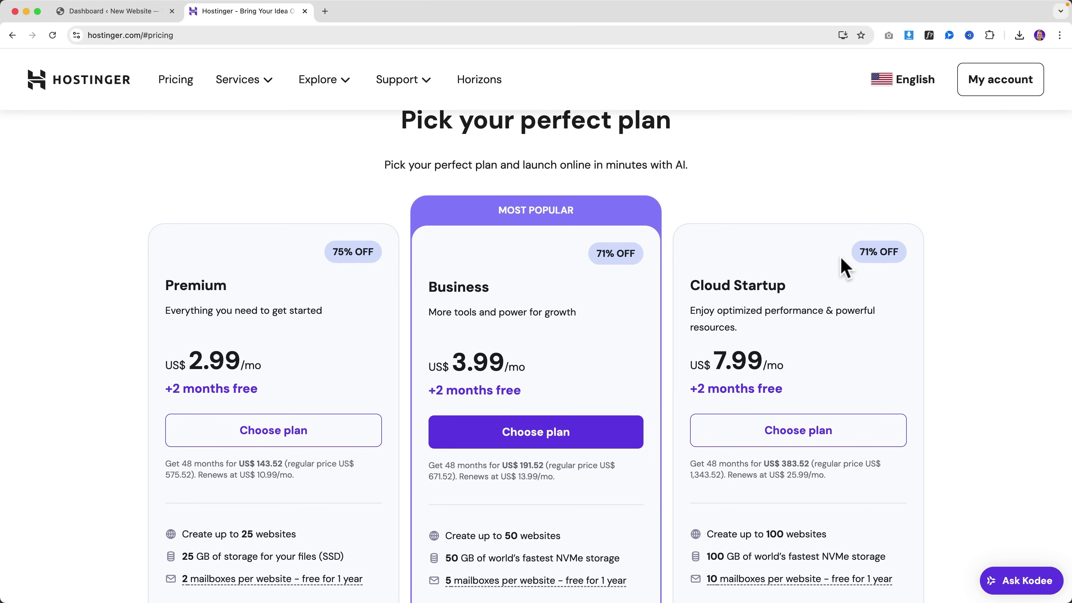
left_click_drag(447, 282, 575, 340)
left_click(578, 341)
left_click(121, 12)
left_click(46, 98)
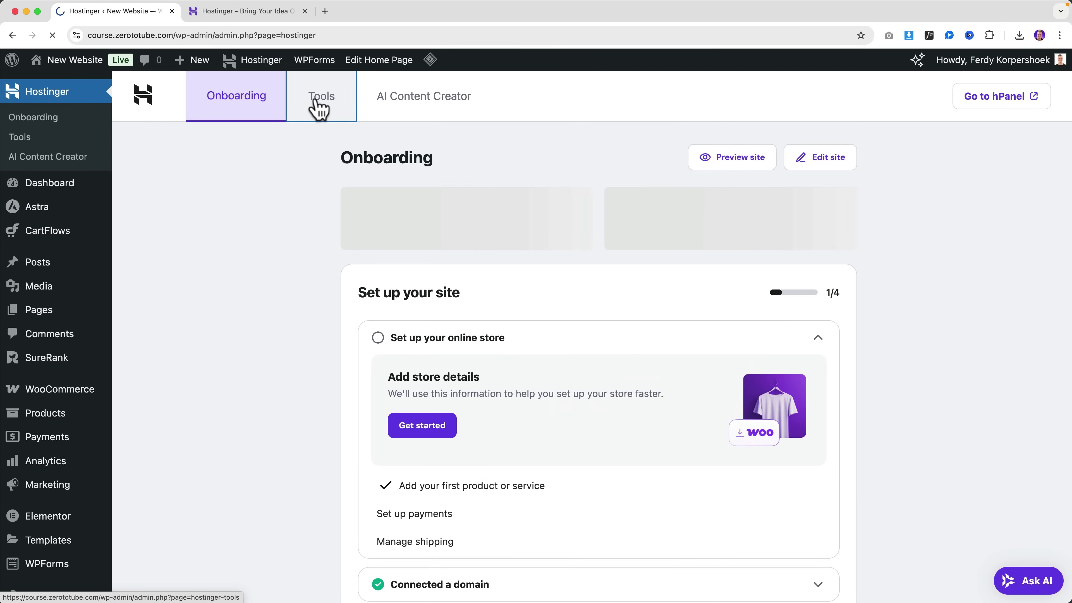
In Hostinger Tools under LLM Optimization, switch on the Create LLMs.txt file option
left_click(319, 106)
scroll(319, 191, "down", 10)
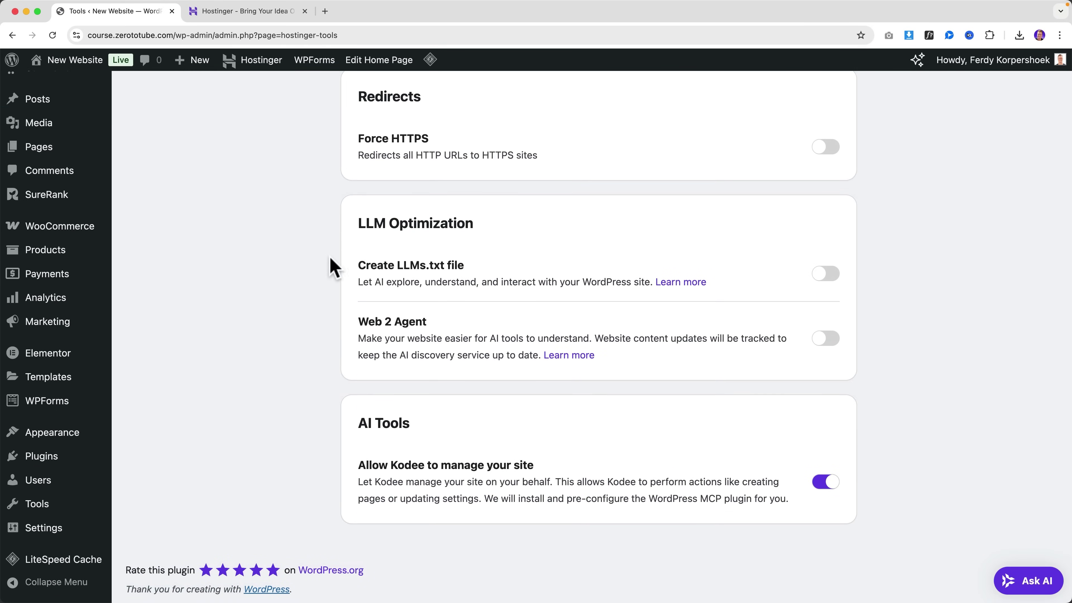
left_click_drag(361, 424, 414, 436)
left_click(557, 465)
left_click_drag(358, 223, 465, 224)
left_click(403, 257)
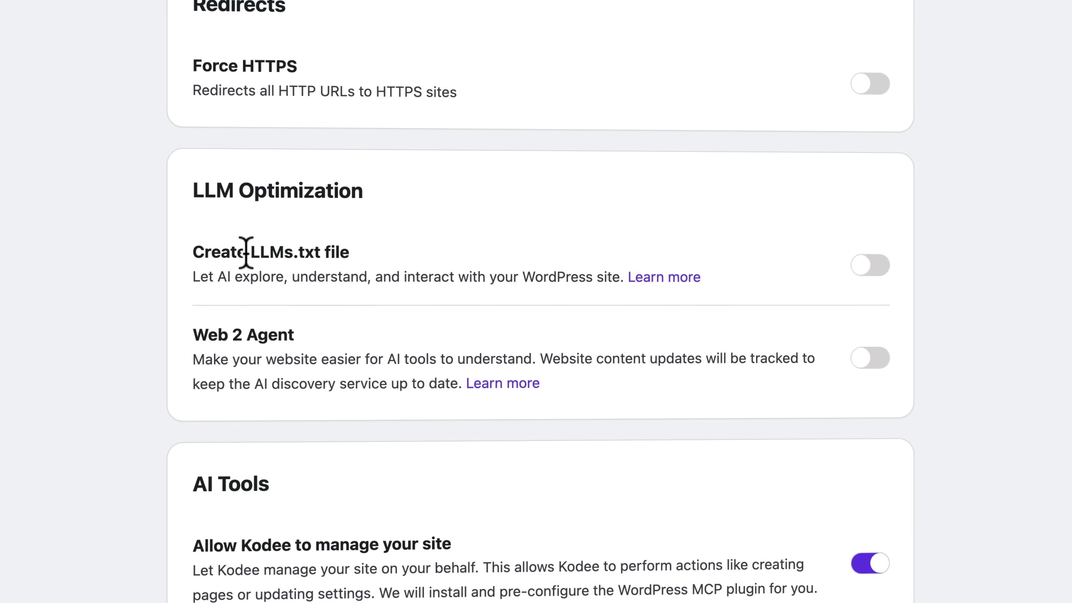
left_click_drag(246, 252, 304, 249)
left_click(608, 275)
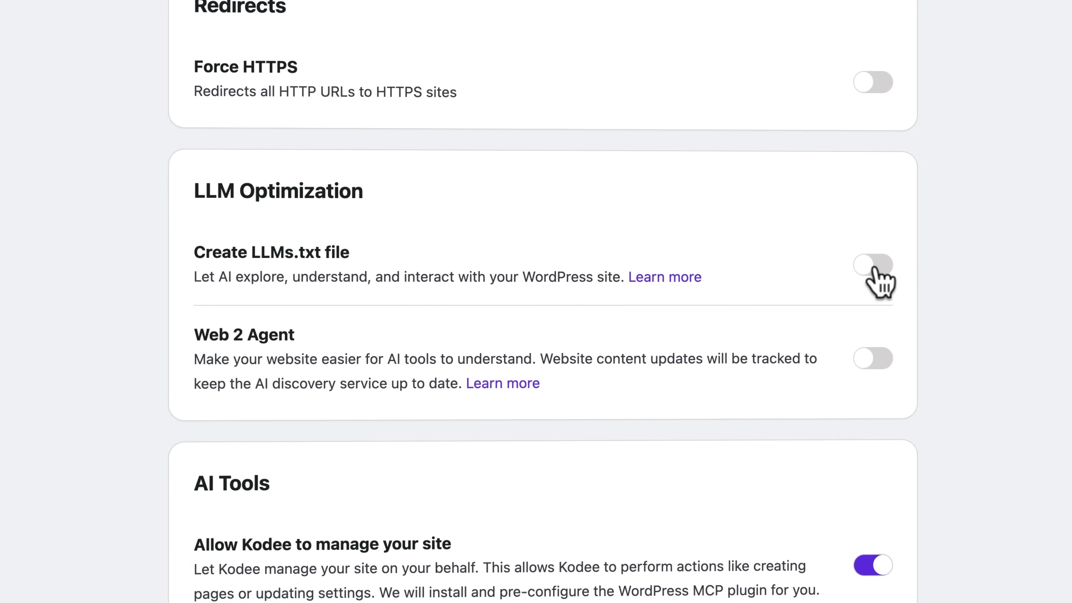
left_click(876, 275)
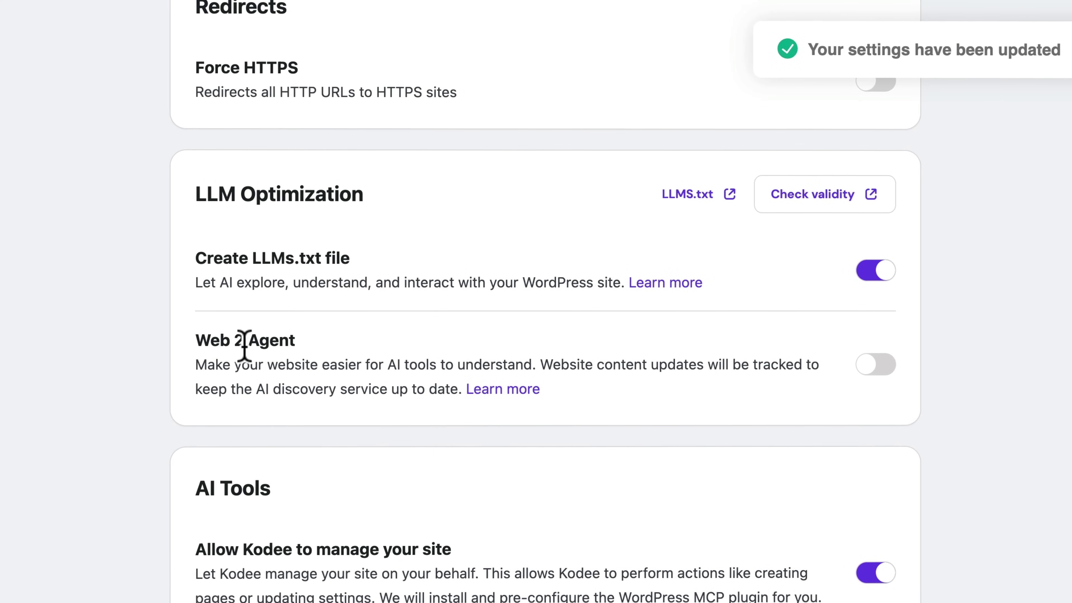